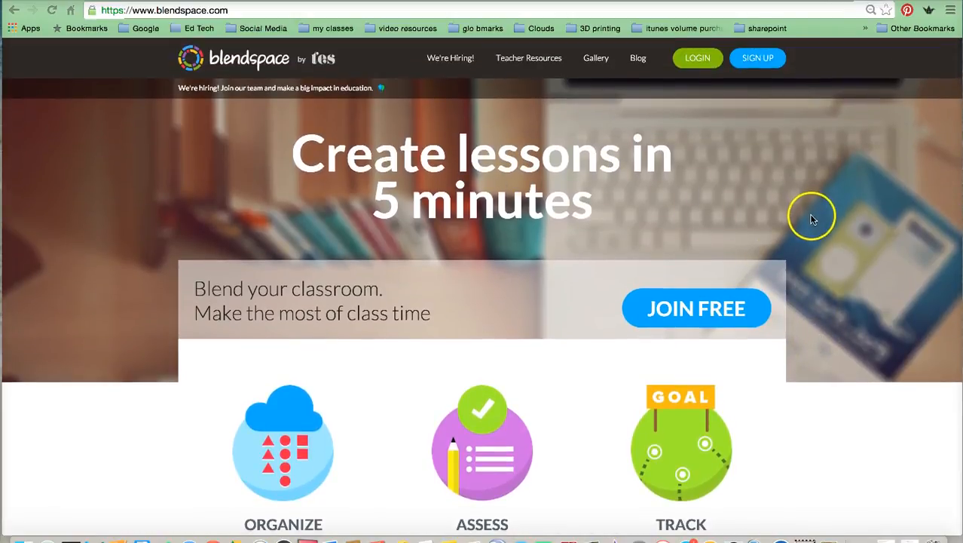
Look over the Blendspace home page, including its features, how teachers use it, and the lesson creation section
{"action": "scroll", "coordinate": [823, 221], "scroll_direction": "down", "scroll_amount": 3}
{"action": "scroll", "coordinate": [824, 227], "scroll_direction": "down", "scroll_amount": 3}
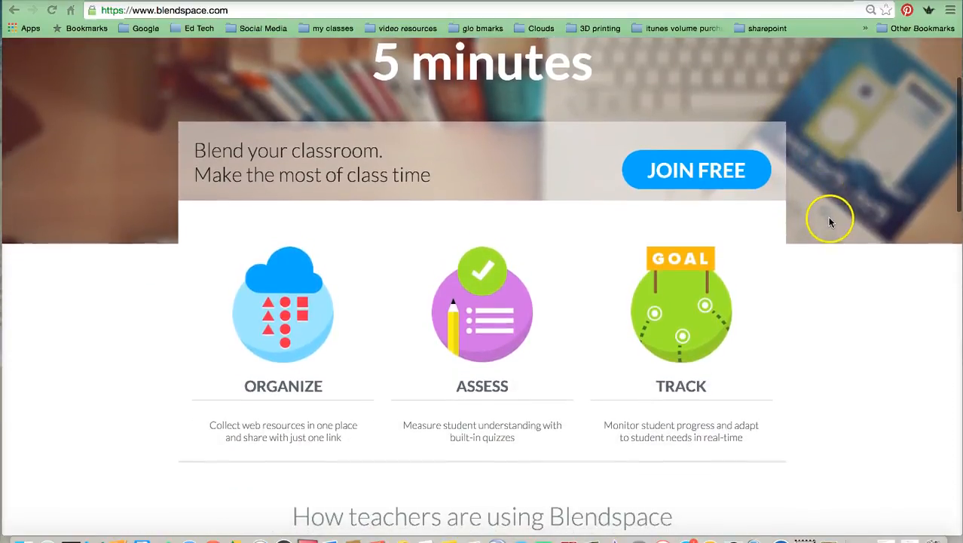
{"action": "scroll", "coordinate": [834, 235], "scroll_direction": "down", "scroll_amount": 1}
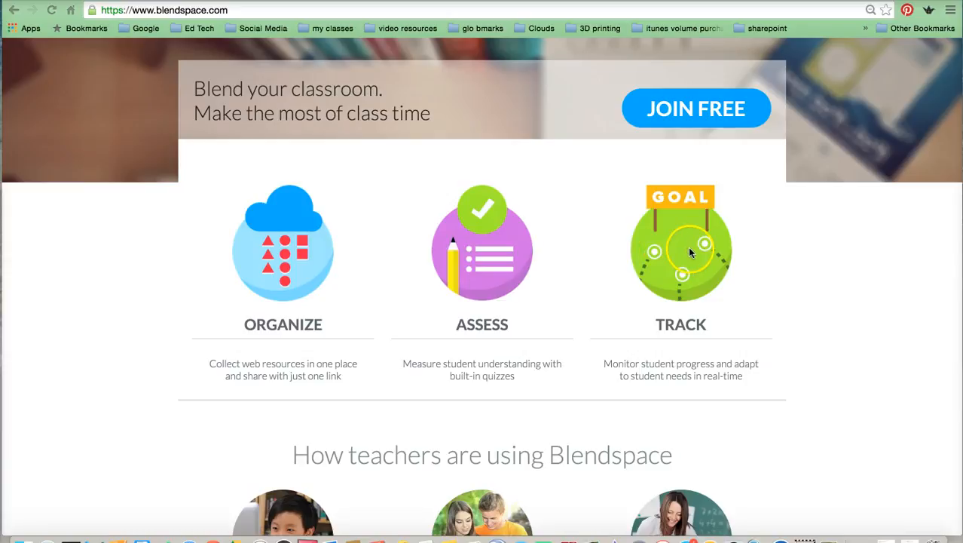
{"action": "scroll", "coordinate": [867, 242], "scroll_direction": "down", "scroll_amount": 5}
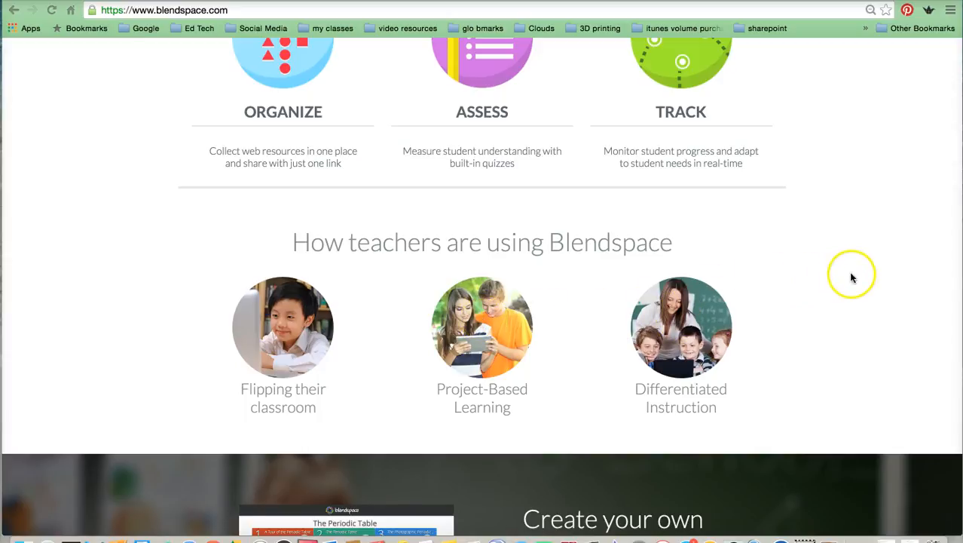
{"action": "scroll", "coordinate": [852, 277], "scroll_direction": "down", "scroll_amount": 5}
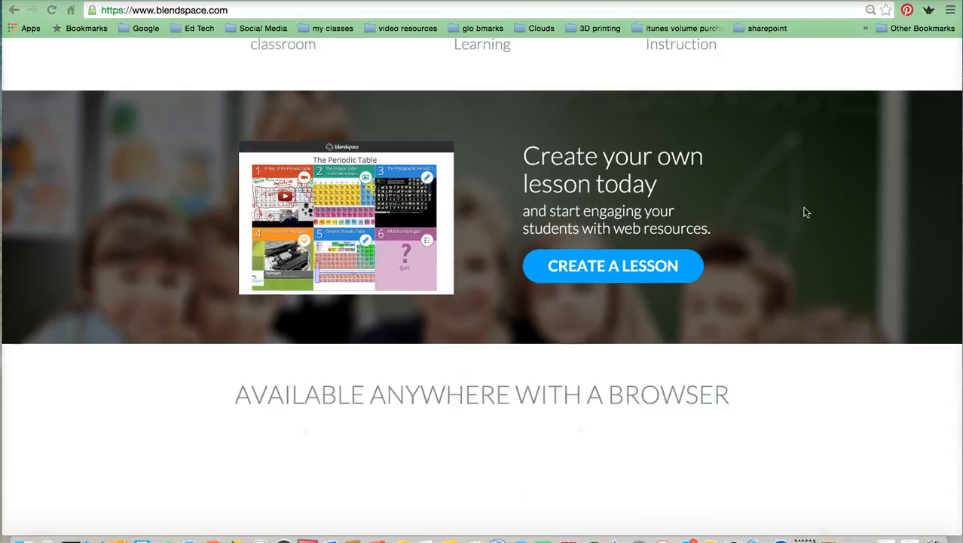
{"action": "scroll", "coordinate": [816, 242], "scroll_direction": "up", "scroll_amount": 6}
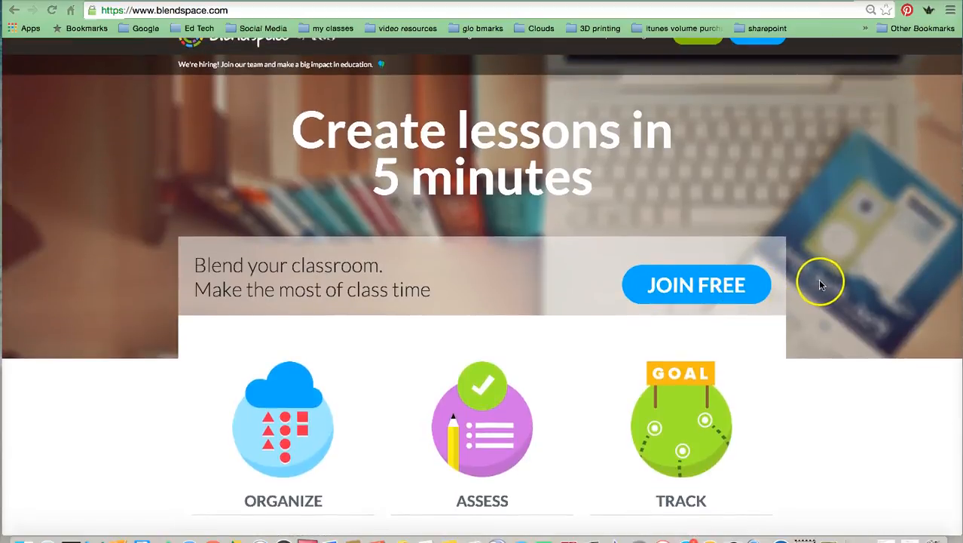
{"action": "scroll", "coordinate": [826, 284], "scroll_direction": "up", "scroll_amount": 1}
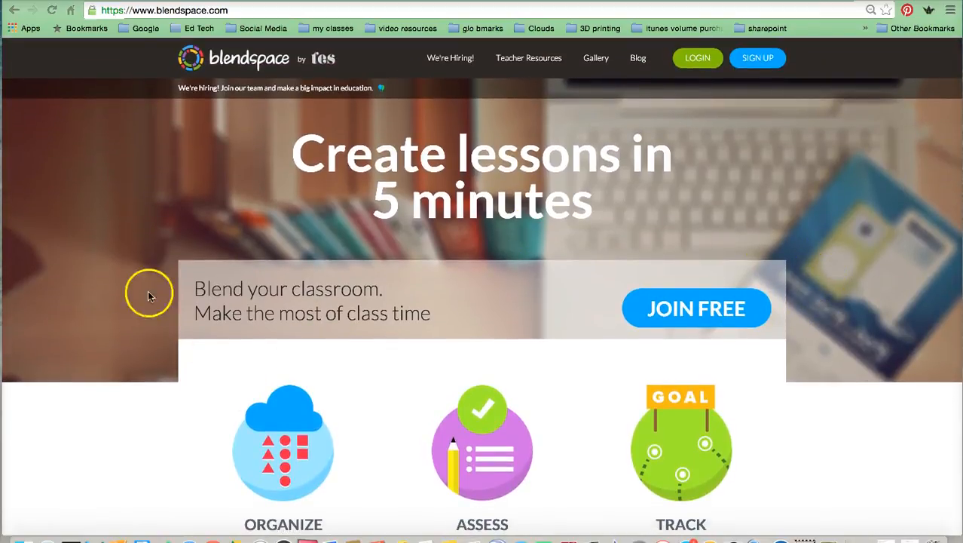
Create a new blank lesson and apply the Colors theme to it
{"action": "left_click", "coordinate": [13, 10]}
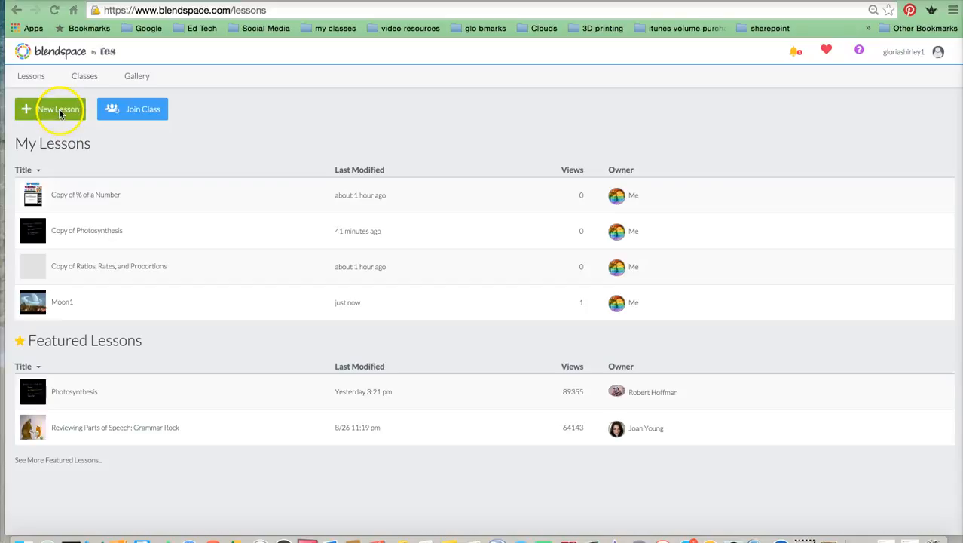
{"action": "left_click", "coordinate": [60, 111]}
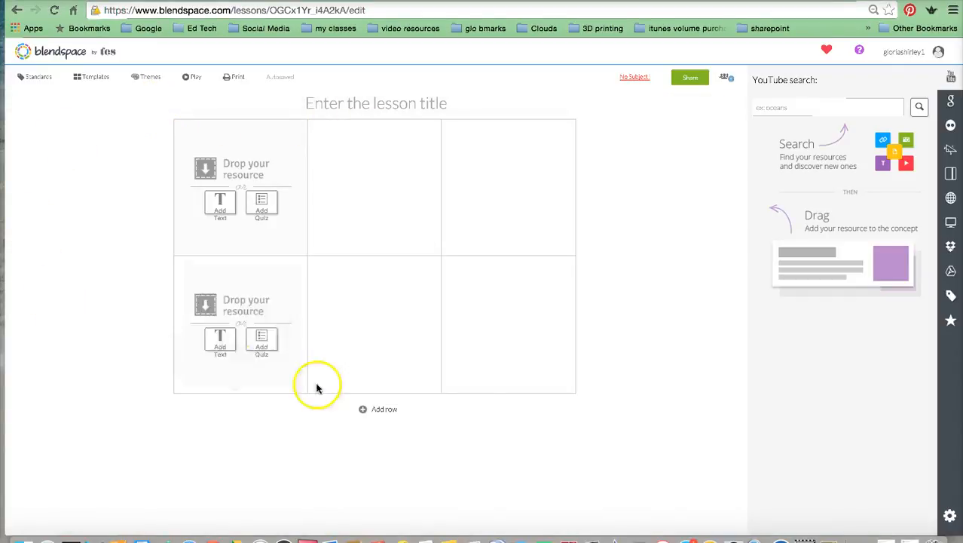
{"action": "left_click", "coordinate": [93, 80]}
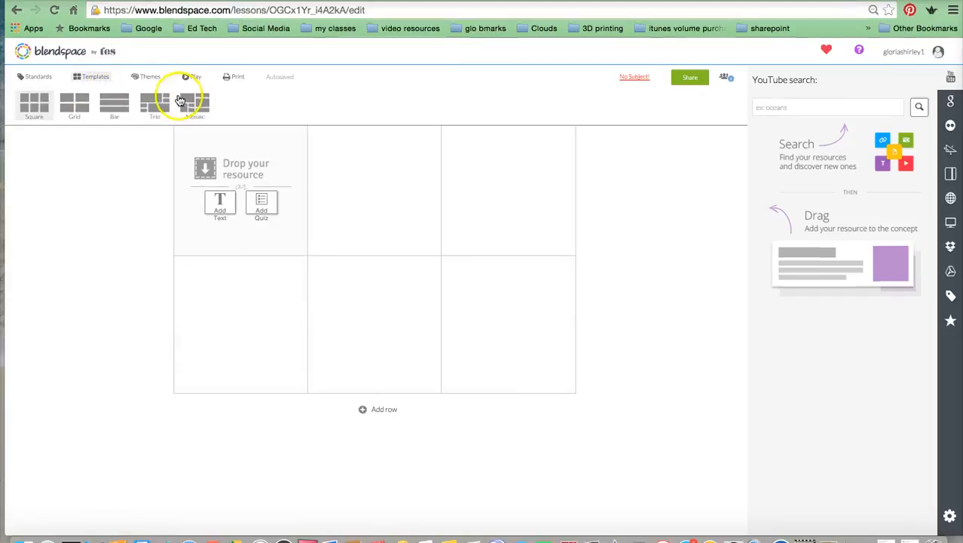
{"action": "left_click", "coordinate": [148, 78]}
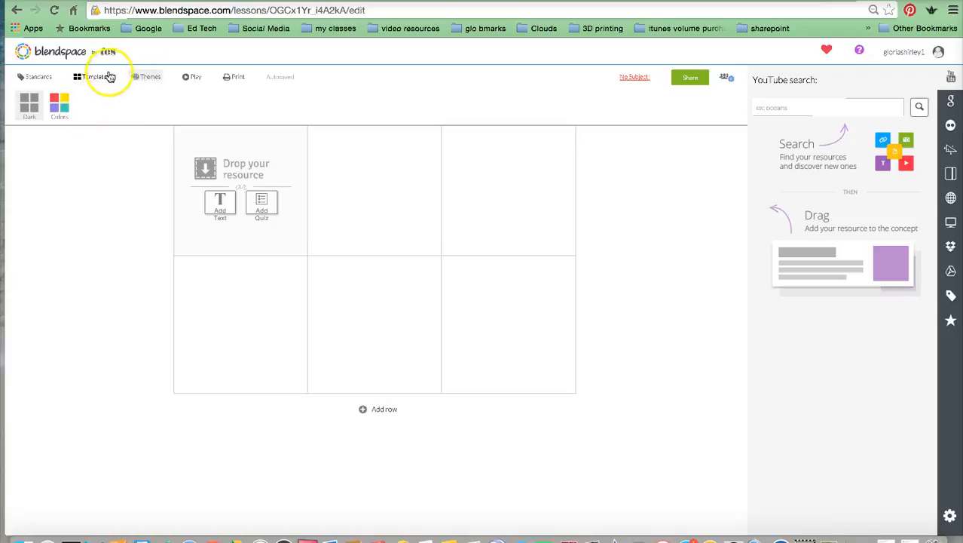
{"action": "left_click", "coordinate": [65, 109]}
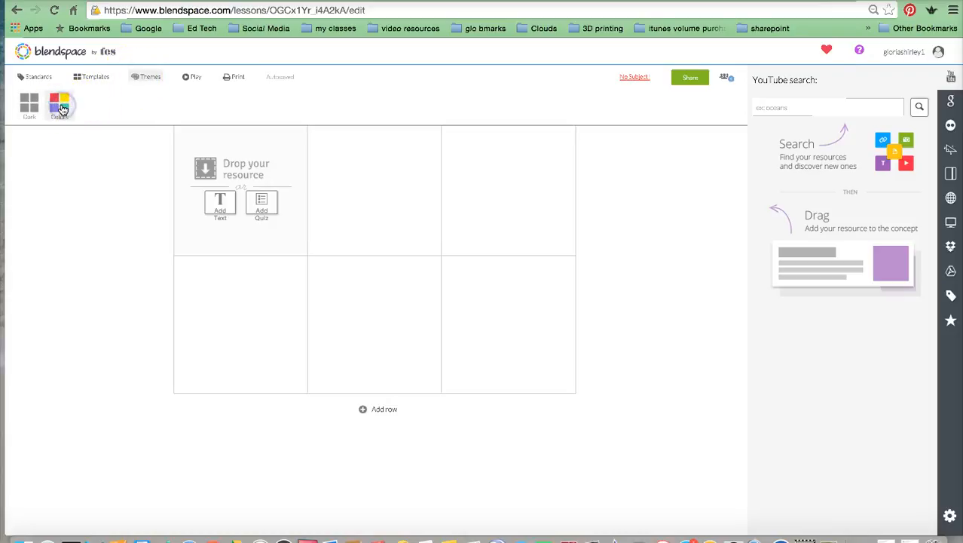
{"action": "left_click", "coordinate": [156, 171]}
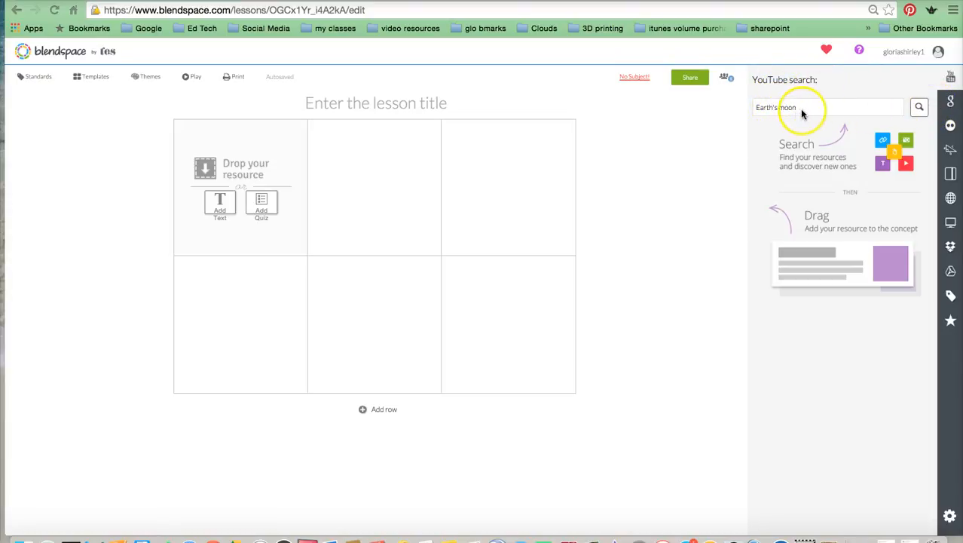
Search YouTube for "Earth's moon" and preview the video "If the Moon were replaced with some of our planets"
{"action": "left_click", "coordinate": [921, 109]}
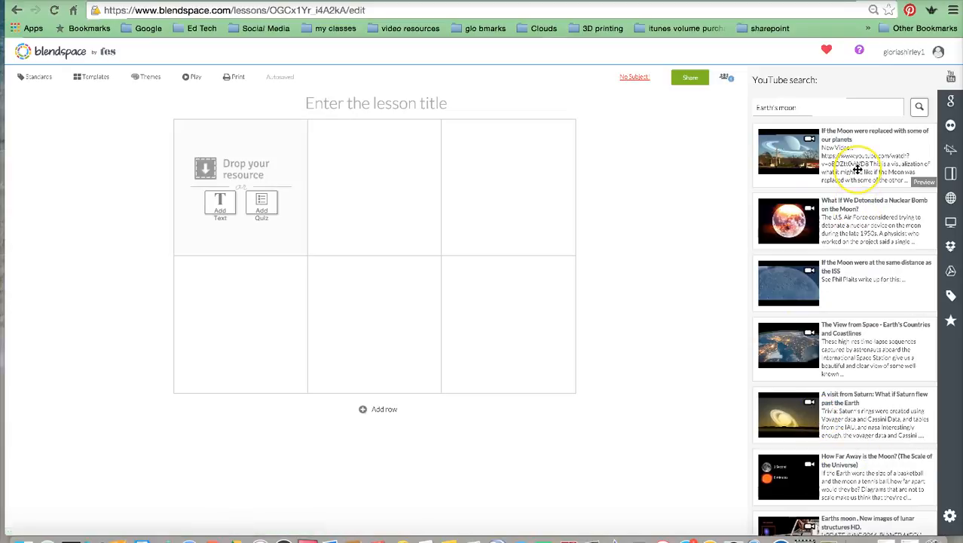
{"action": "left_click", "coordinate": [926, 183]}
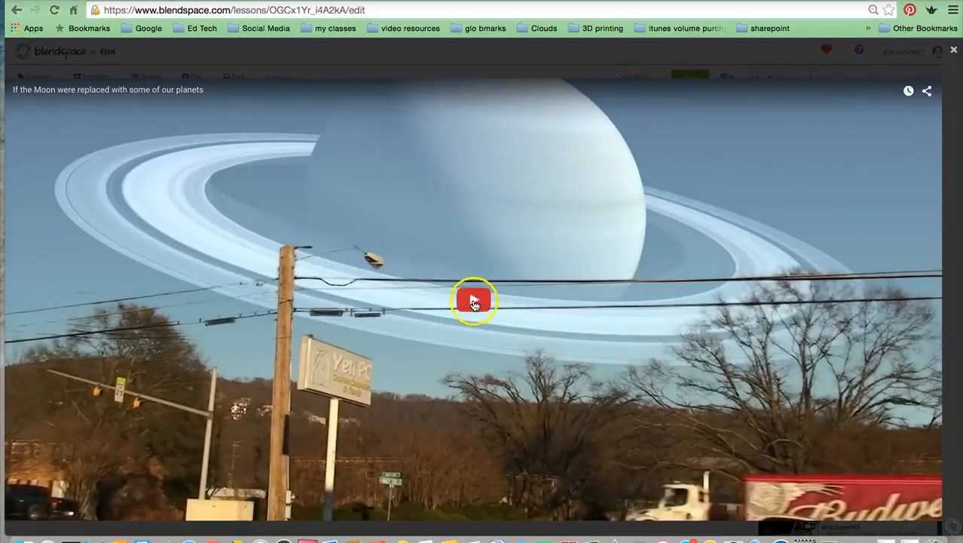
{"action": "left_click", "coordinate": [474, 301]}
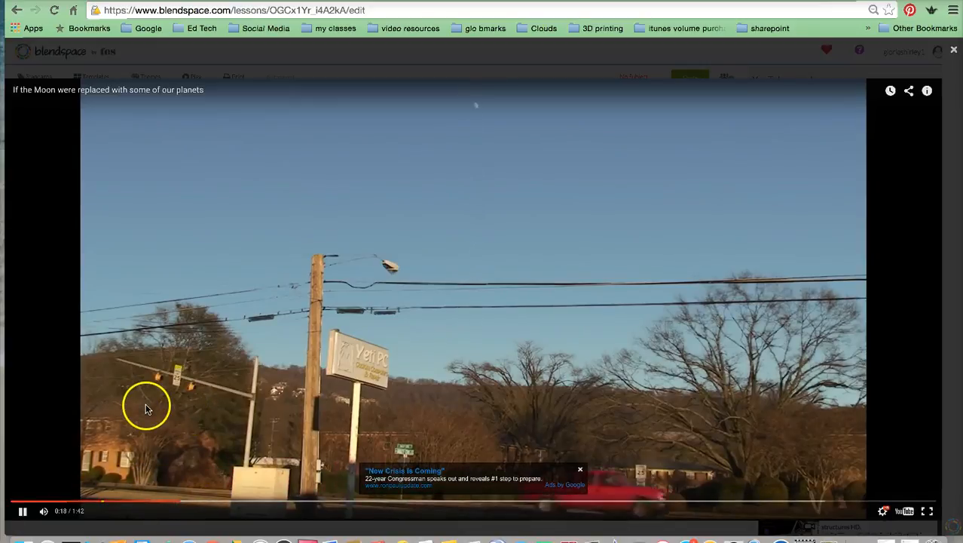
{"action": "left_click", "coordinate": [23, 512]}
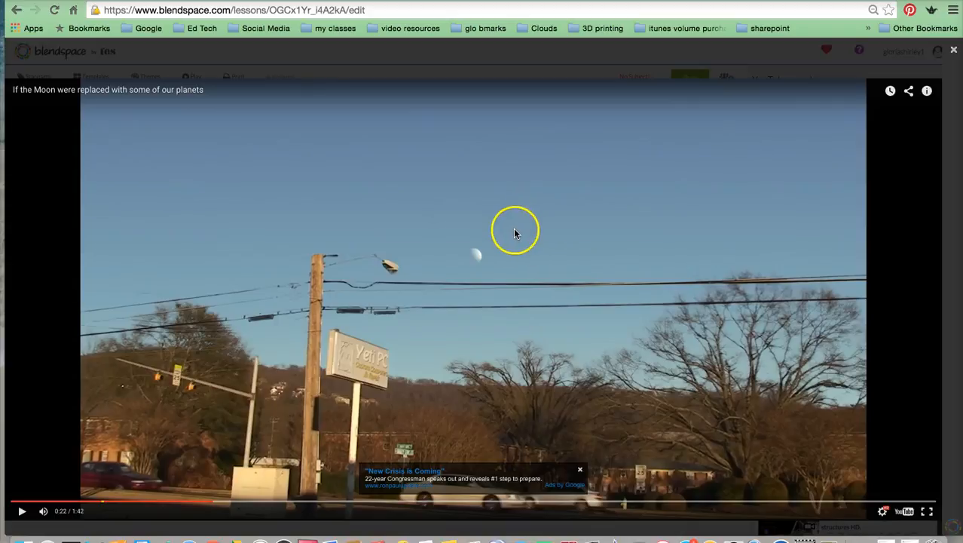
{"action": "left_click", "coordinate": [955, 53]}
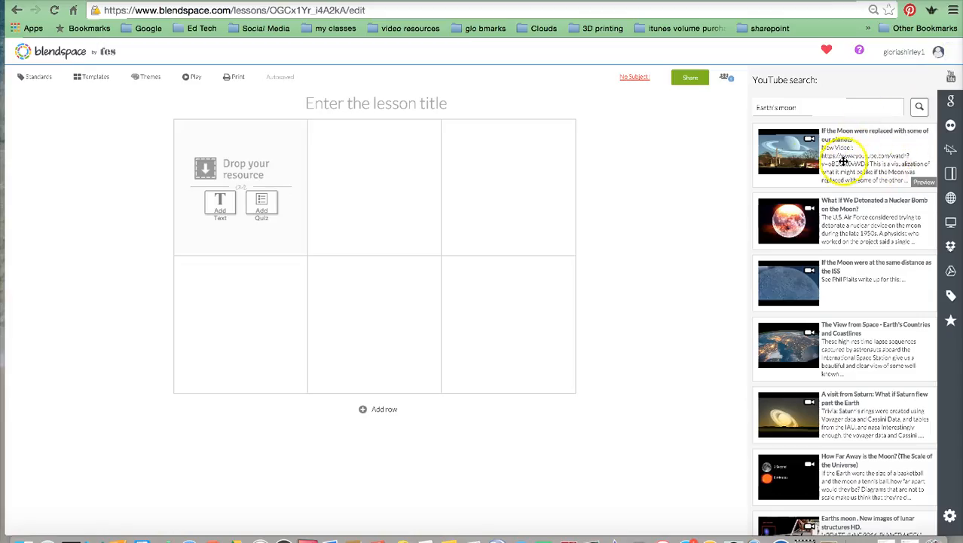
Add the previewed planets video to the lesson's first cell with the description "What are 3 facts you learned about the moon?"
{"action": "left_click_drag", "start_coordinate": [799, 160], "coordinate": [224, 196]}
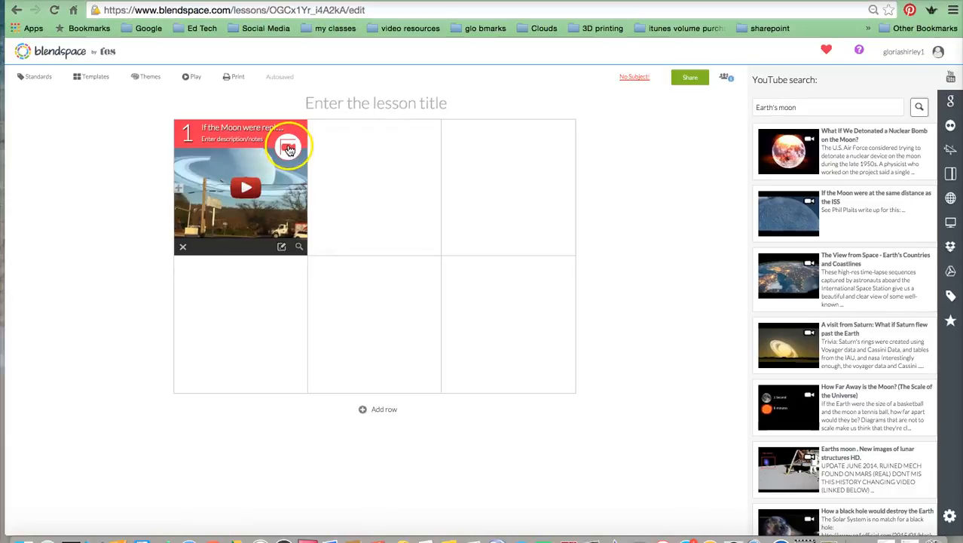
{"action": "left_click", "coordinate": [282, 248]}
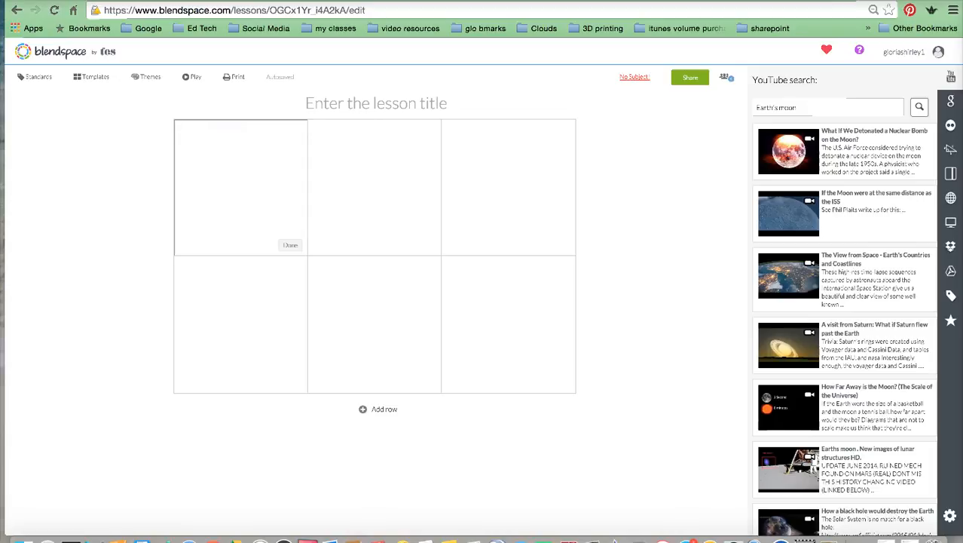
{"action": "type", "text": "What are 3 facts you learned about the moon?"}
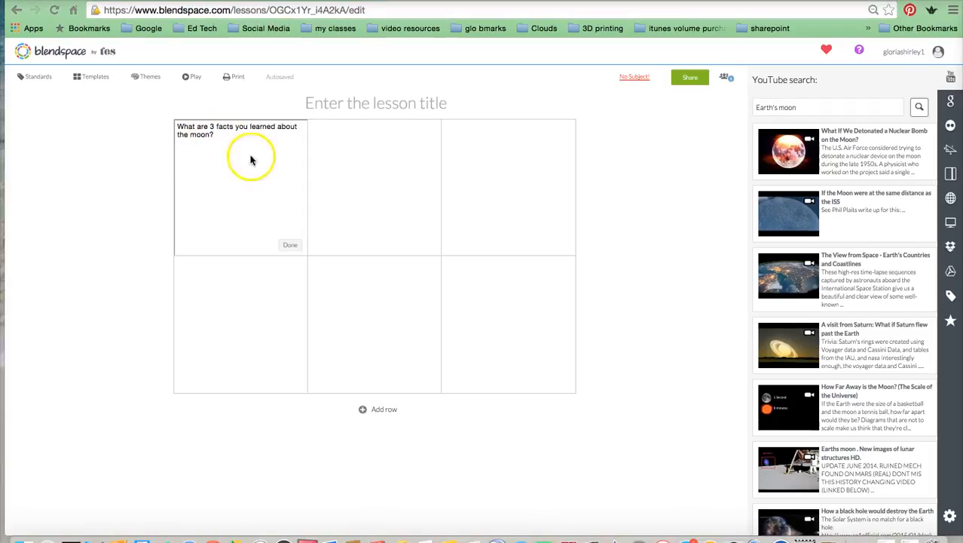
{"action": "left_click", "coordinate": [291, 246]}
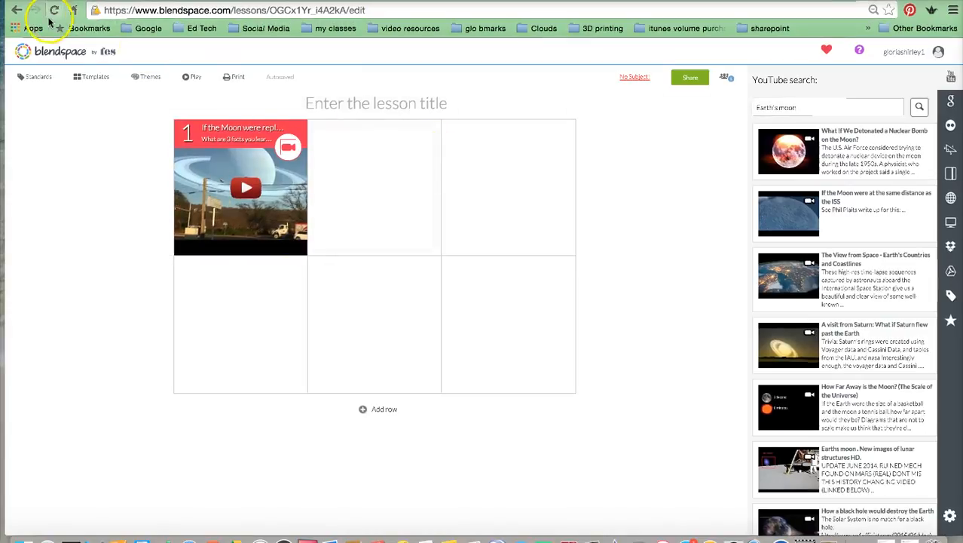
Search Google images for "Earth's moon image" and add the blue moon picture to the lesson's second cell
{"action": "type", "text": "image"}
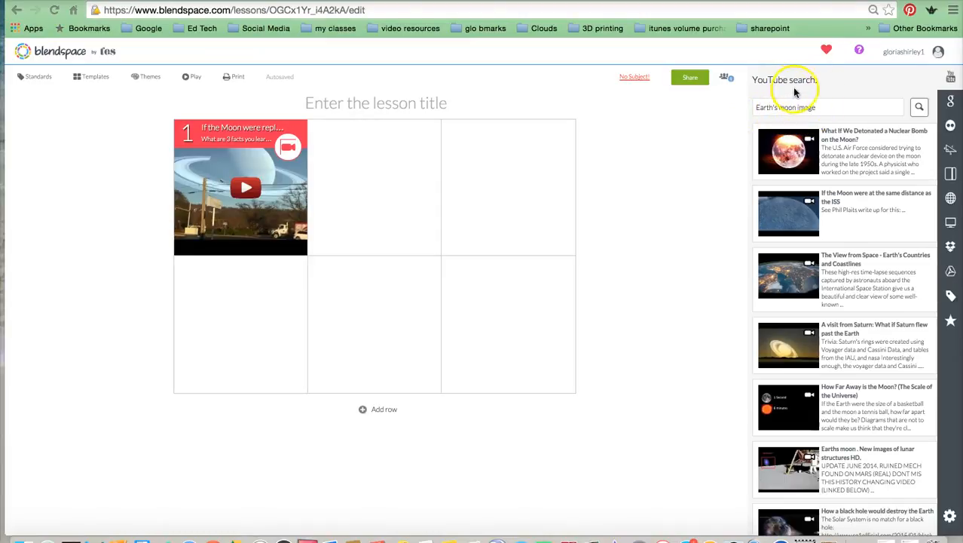
{"action": "left_click", "coordinate": [951, 103]}
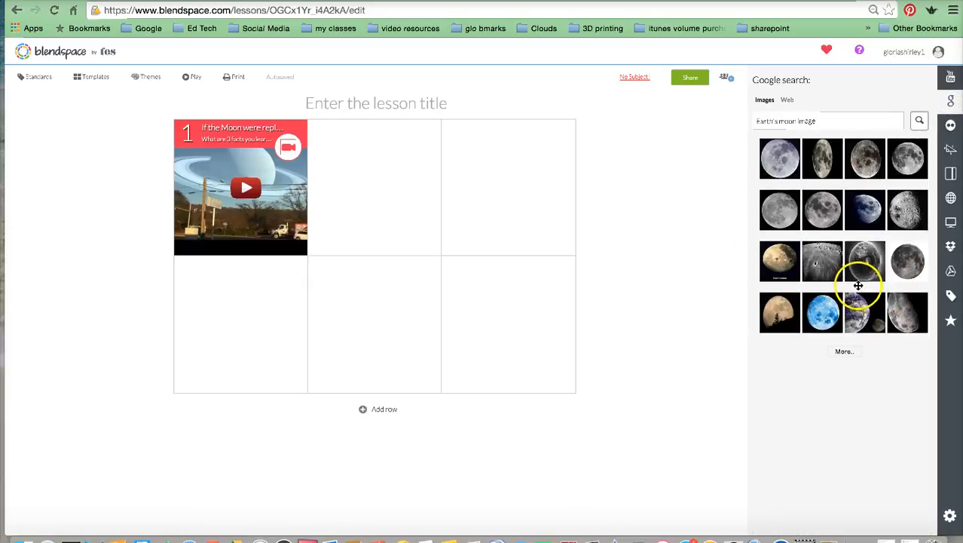
{"action": "left_click_drag", "start_coordinate": [826, 321], "coordinate": [364, 177]}
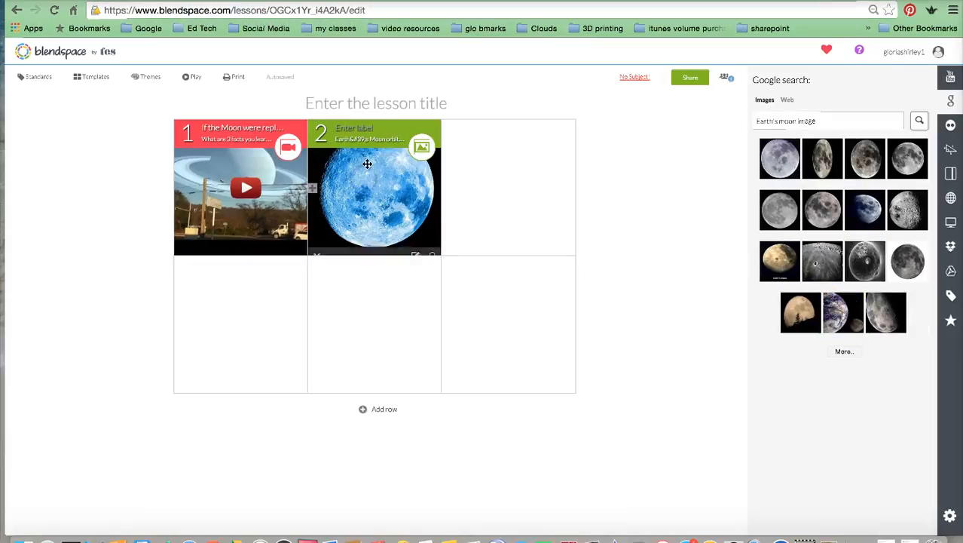
{"action": "left_click", "coordinate": [416, 249]}
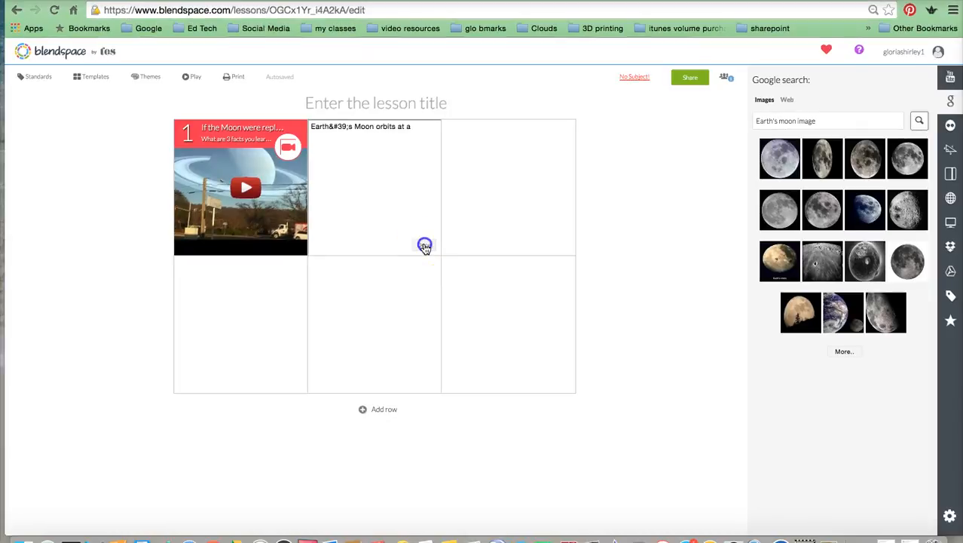
{"action": "left_click", "coordinate": [424, 246]}
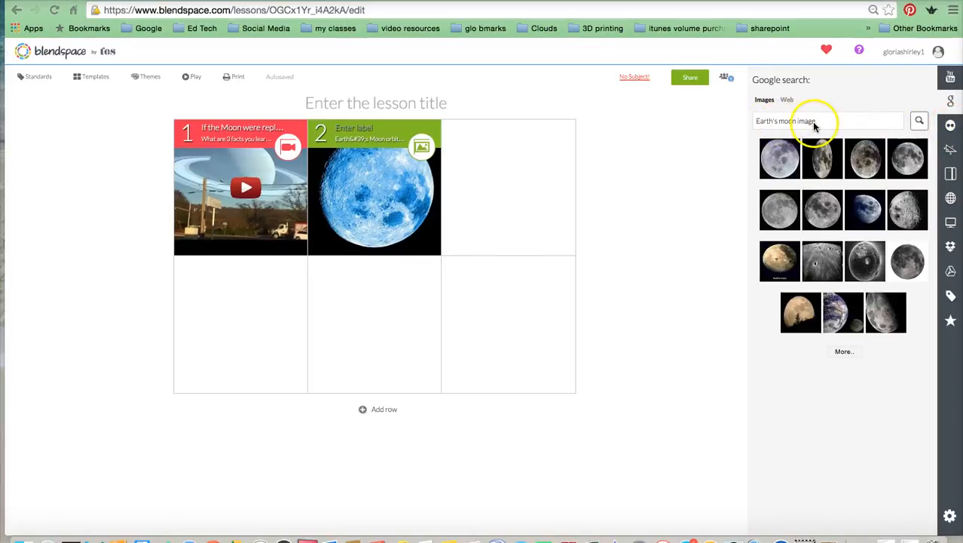
Find the picture of two moon craters on Flickr, preview it, and add it to the lesson's third cell
{"action": "left_click", "coordinate": [951, 128]}
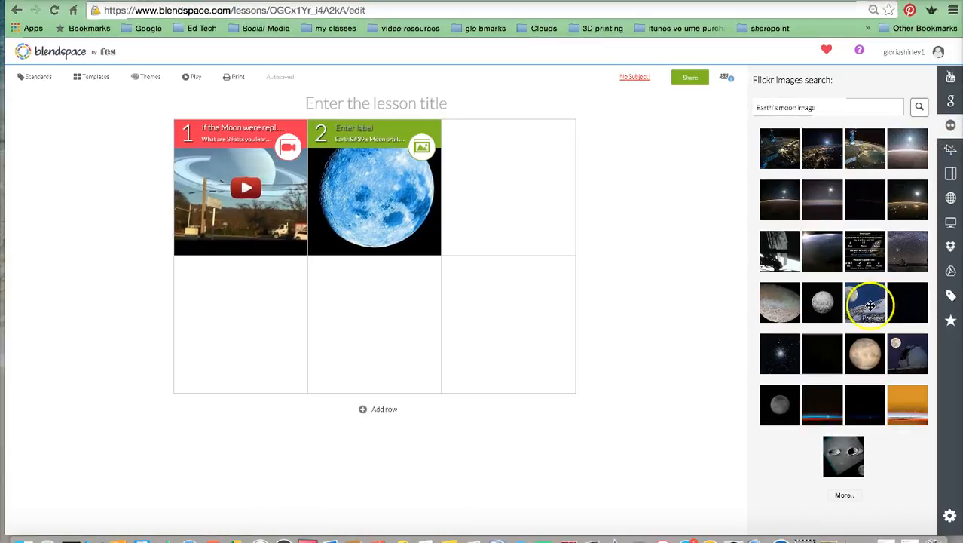
{"action": "left_click", "coordinate": [852, 473]}
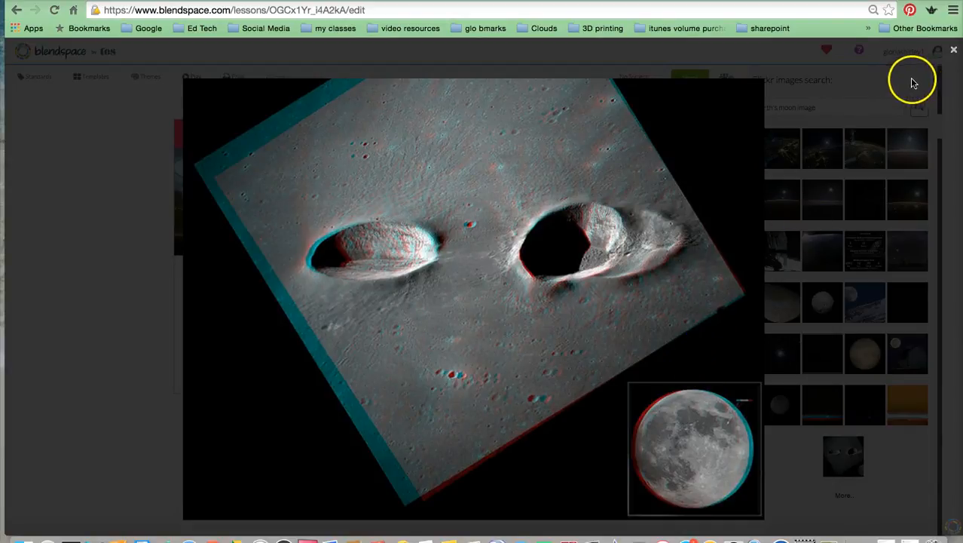
{"action": "left_click", "coordinate": [954, 52]}
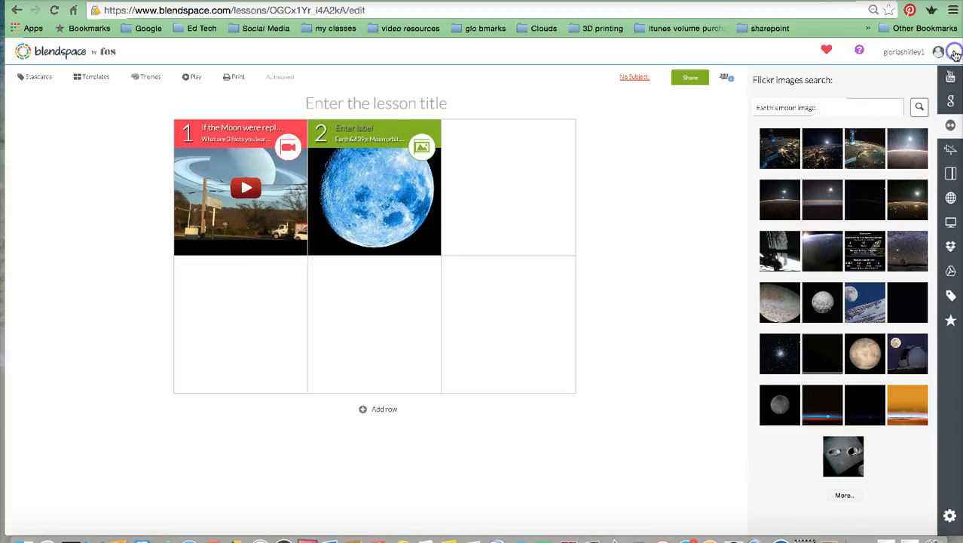
{"action": "left_click_drag", "start_coordinate": [846, 453], "coordinate": [536, 191]}
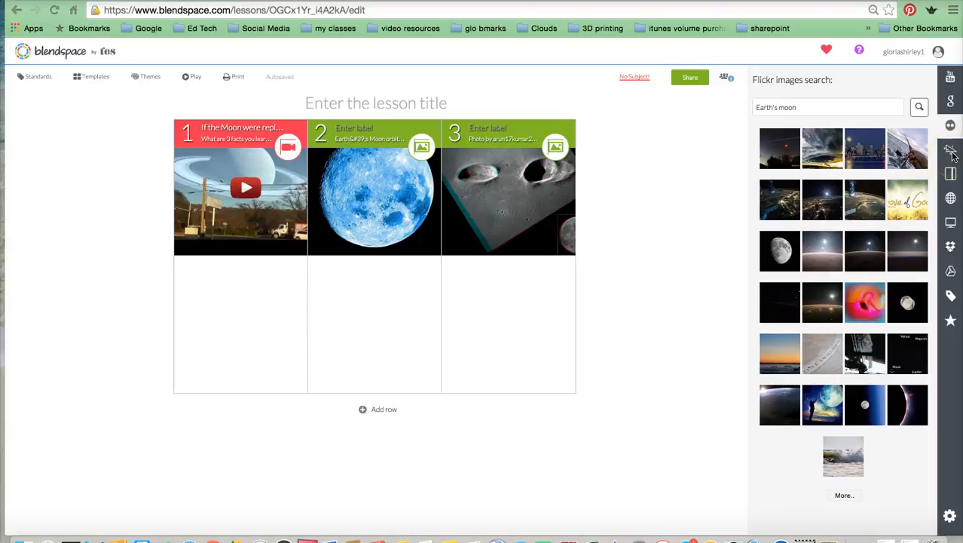
Preview the Educreations video "Earth Moon And Sun Review" and add it to the lesson's fourth cell
{"action": "left_click", "coordinate": [951, 153]}
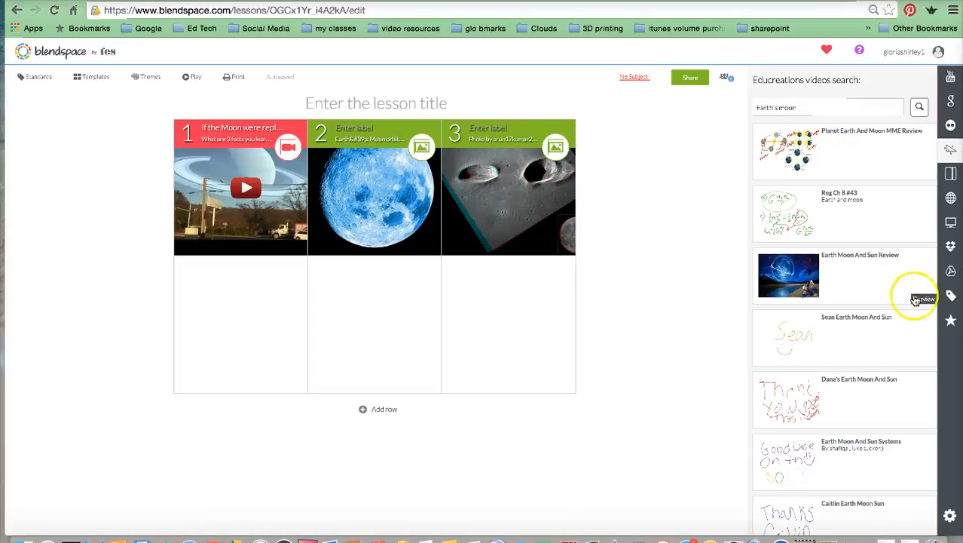
{"action": "left_click", "coordinate": [924, 302]}
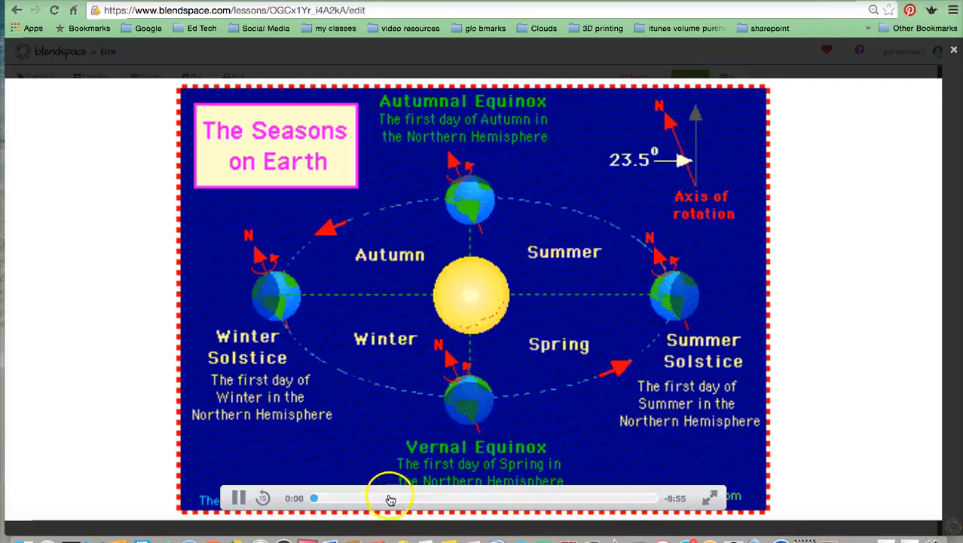
{"action": "left_click_drag", "start_coordinate": [314, 499], "coordinate": [382, 499]}
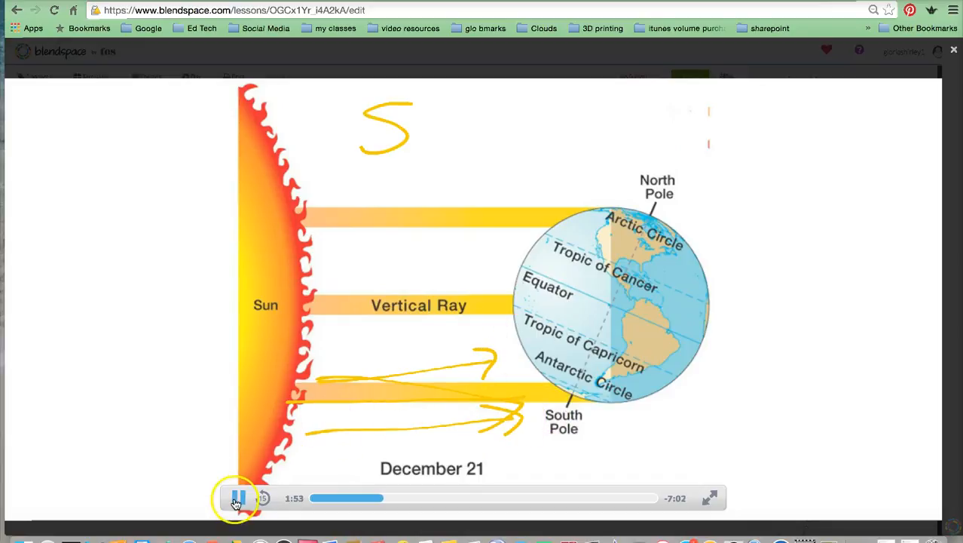
{"action": "left_click", "coordinate": [954, 51]}
{"action": "left_click_drag", "start_coordinate": [831, 280], "coordinate": [264, 331]}
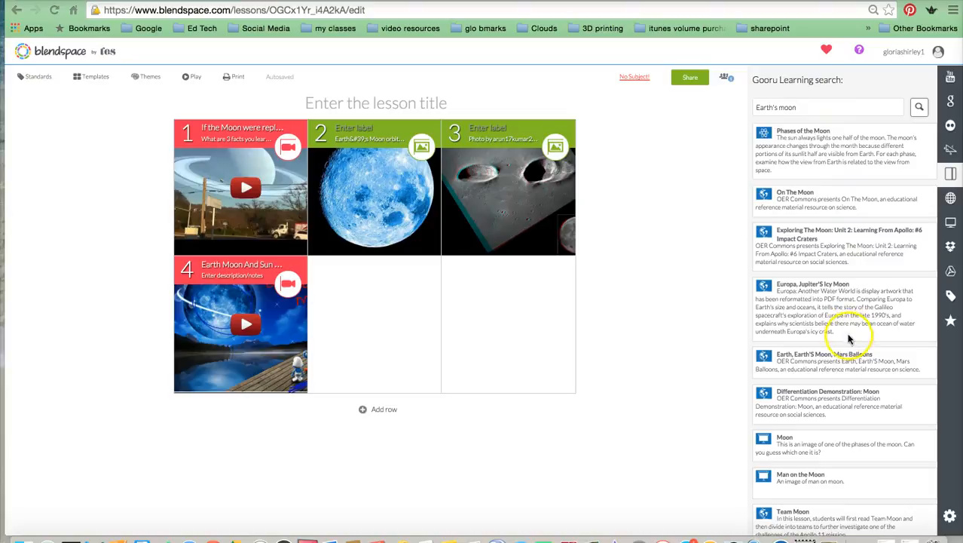
Preview the Gooru resource "Phases of the Moon", play its animation, and add it to the lesson's fifth cell
{"action": "scroll", "coordinate": [841, 315], "scroll_direction": "down", "scroll_amount": 1}
{"action": "scroll", "coordinate": [841, 315], "scroll_direction": "up", "scroll_amount": 1}
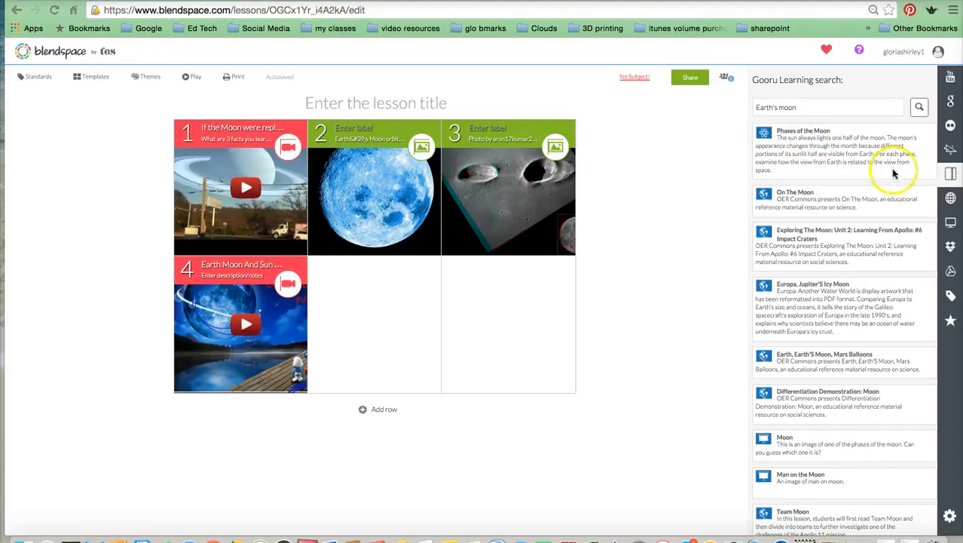
{"action": "left_click", "coordinate": [924, 177]}
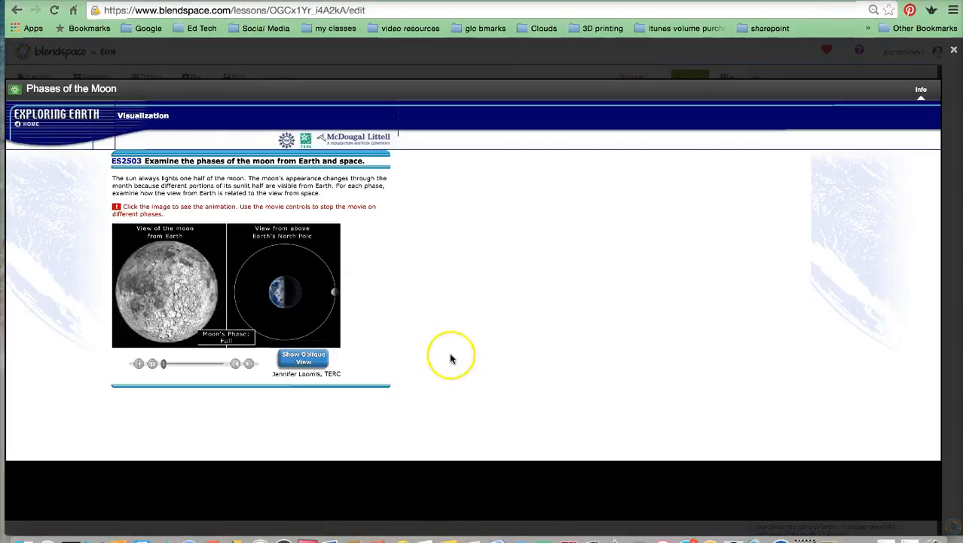
{"action": "left_click", "coordinate": [138, 364]}
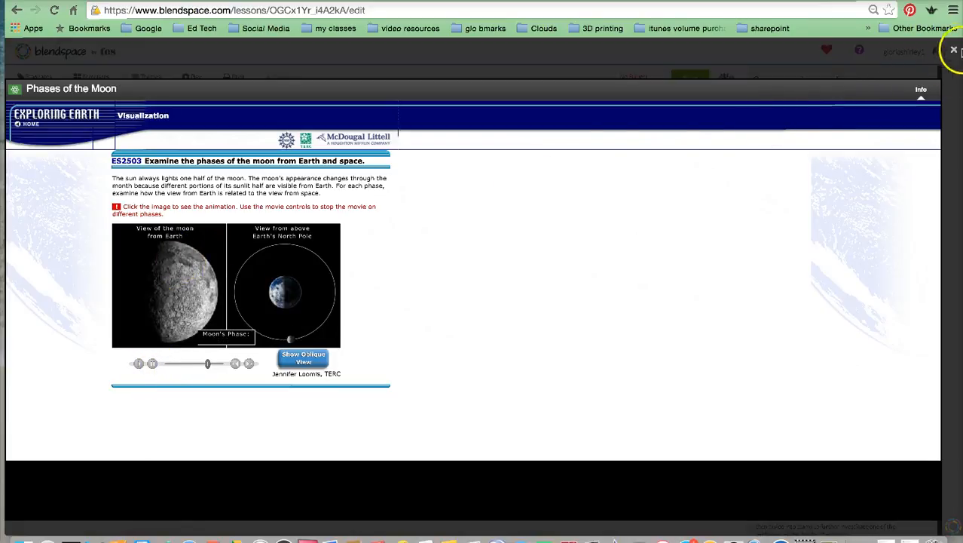
{"action": "left_click", "coordinate": [954, 51]}
{"action": "left_click_drag", "start_coordinate": [816, 136], "coordinate": [371, 314]}
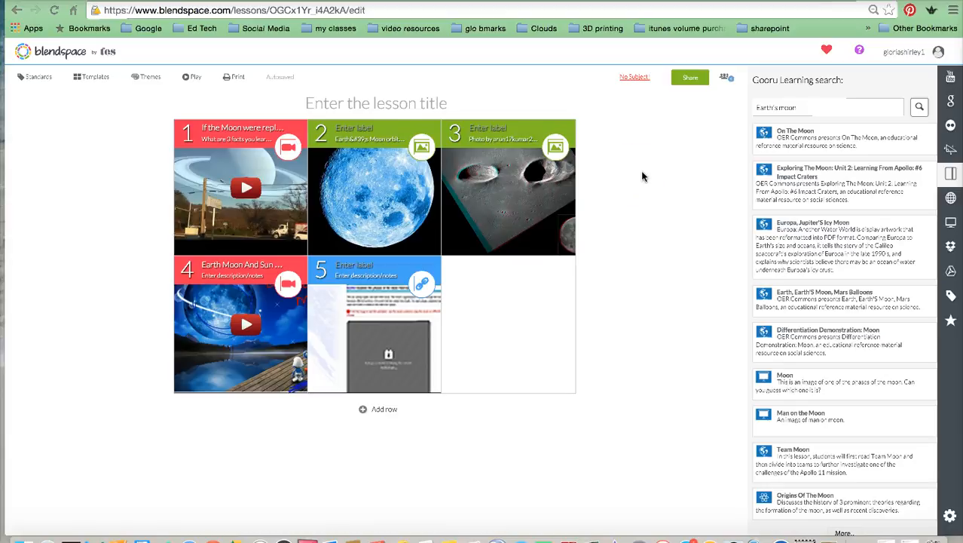
Open the lesson's website link search, switch to Khan Academy's "ANIMATE: Phases of the moon" page, and copy the project's share link
{"action": "left_click", "coordinate": [953, 200]}
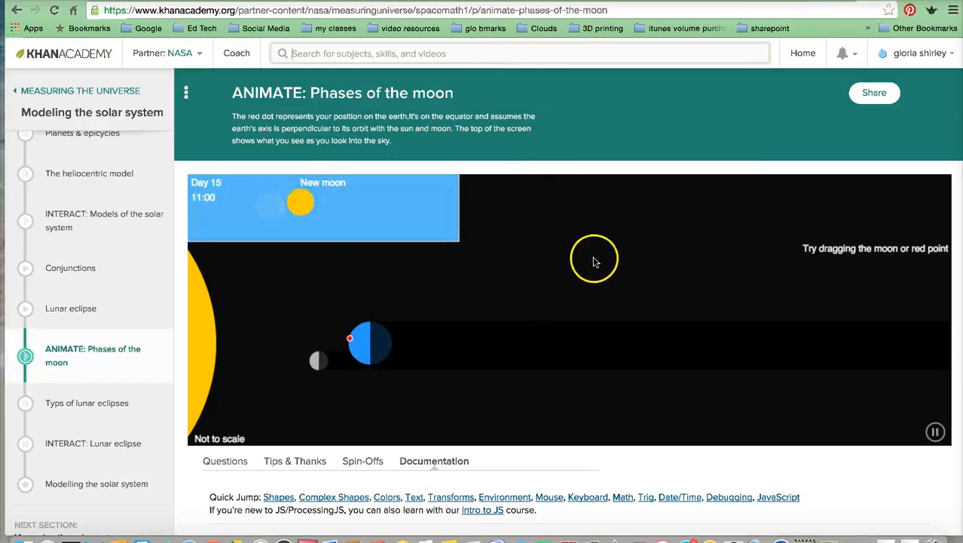
{"action": "left_click", "coordinate": [875, 94]}
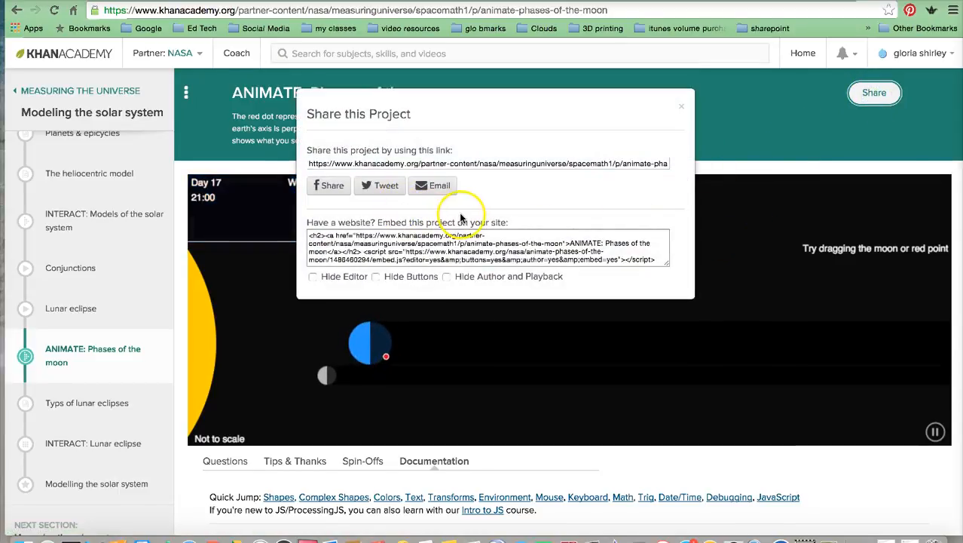
{"action": "scroll", "coordinate": [453, 208], "scroll_direction": "down", "scroll_amount": 3}
{"action": "scroll", "coordinate": [462, 219], "scroll_direction": "up", "scroll_amount": 2}
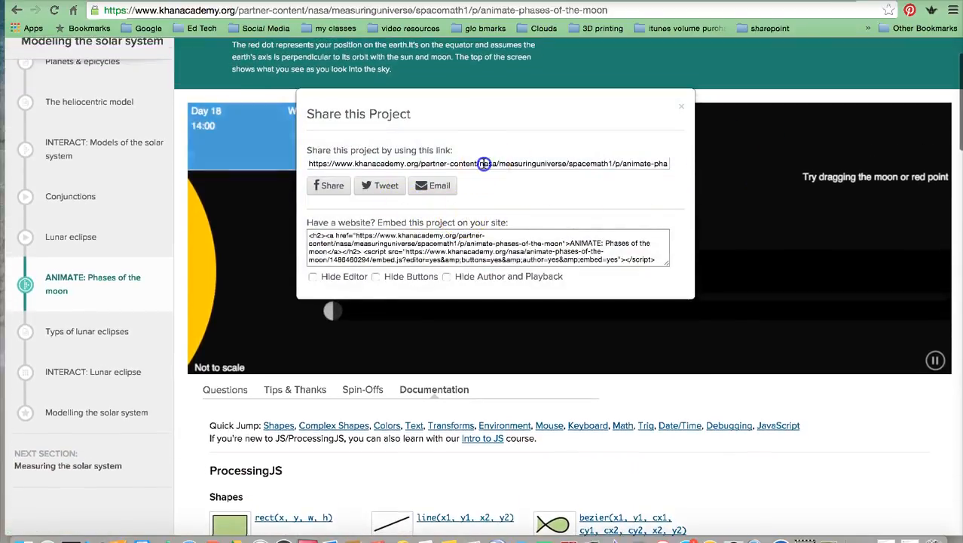
{"action": "left_click", "coordinate": [483, 162]}
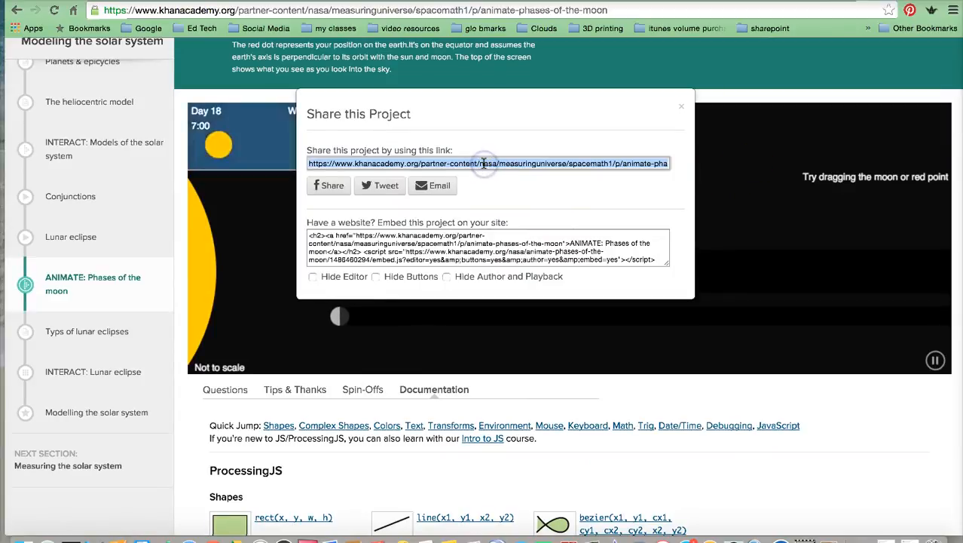
{"action": "right_click", "coordinate": [484, 164]}
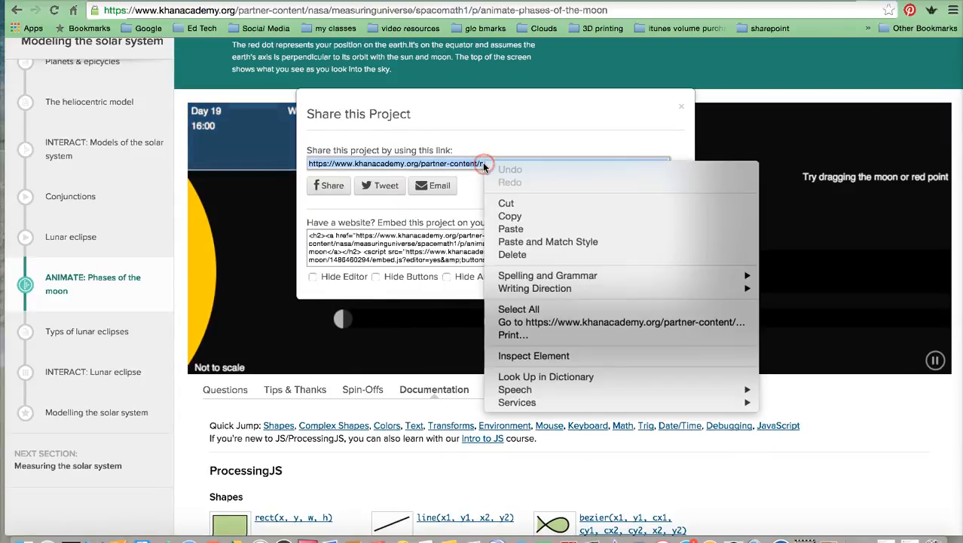
{"action": "left_click", "coordinate": [519, 217]}
{"action": "left_click", "coordinate": [677, 108]}
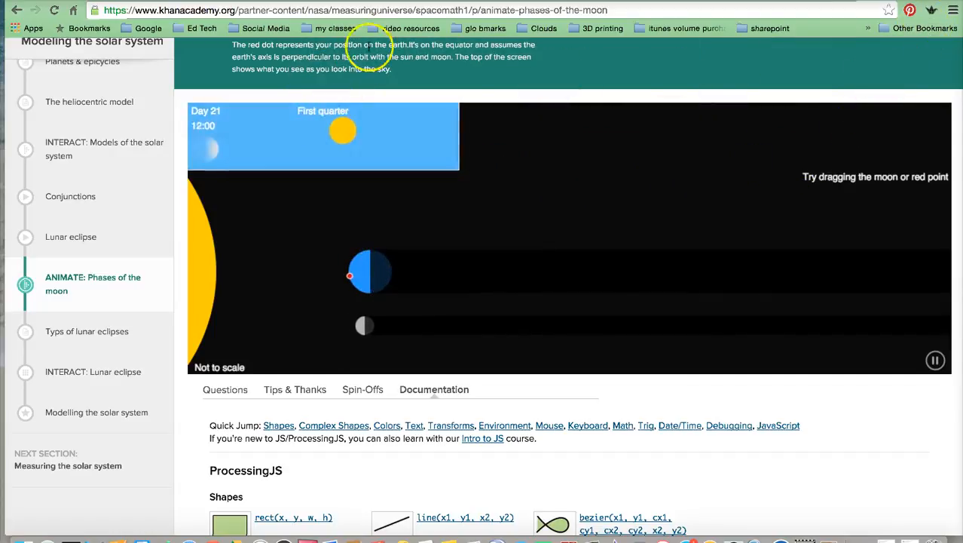
Return to the Blendspace lesson, look up the copied Khan Academy link, and add the resulting web link to the sixth cell
{"action": "left_click", "coordinate": [633, 1]}
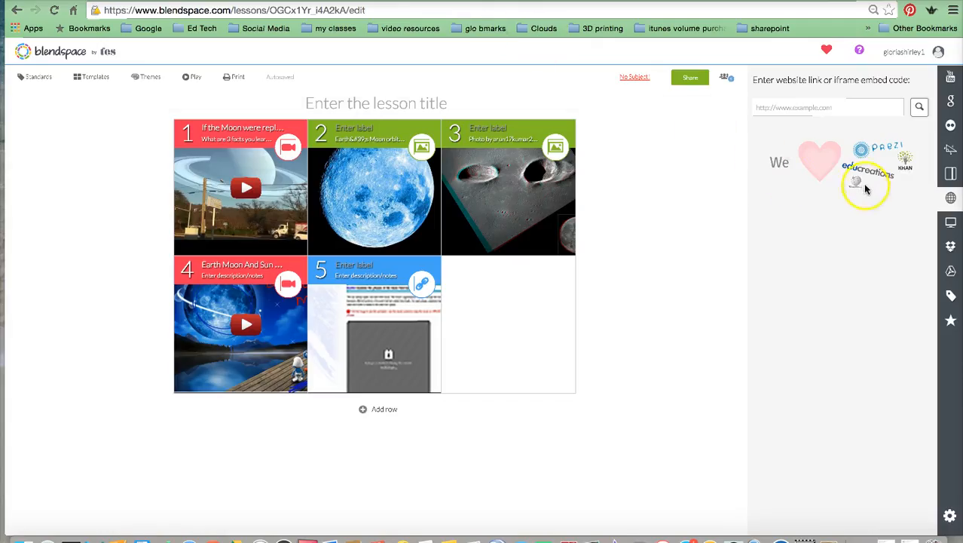
{"action": "left_click", "coordinate": [787, 108]}
{"action": "right_click", "coordinate": [787, 109]}
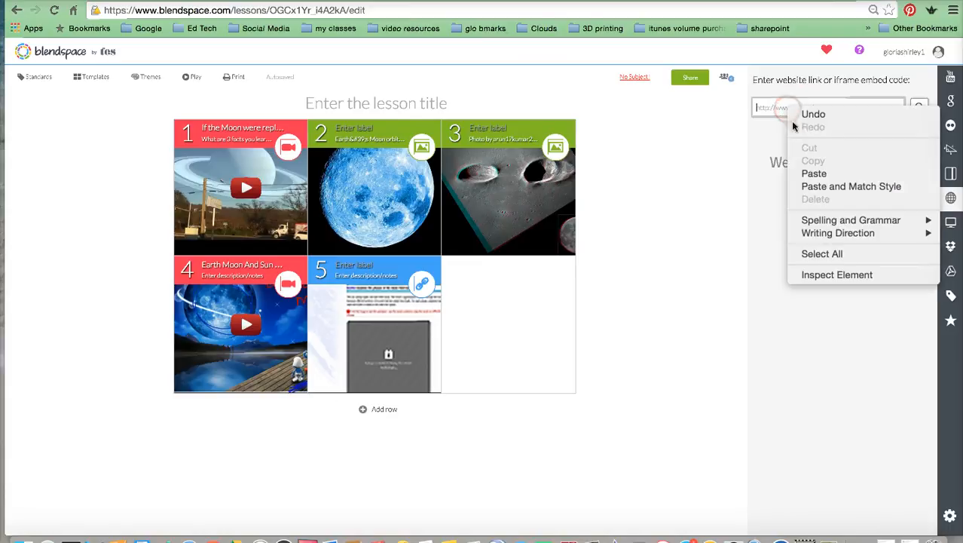
{"action": "left_click", "coordinate": [807, 175]}
{"action": "left_click", "coordinate": [920, 108]}
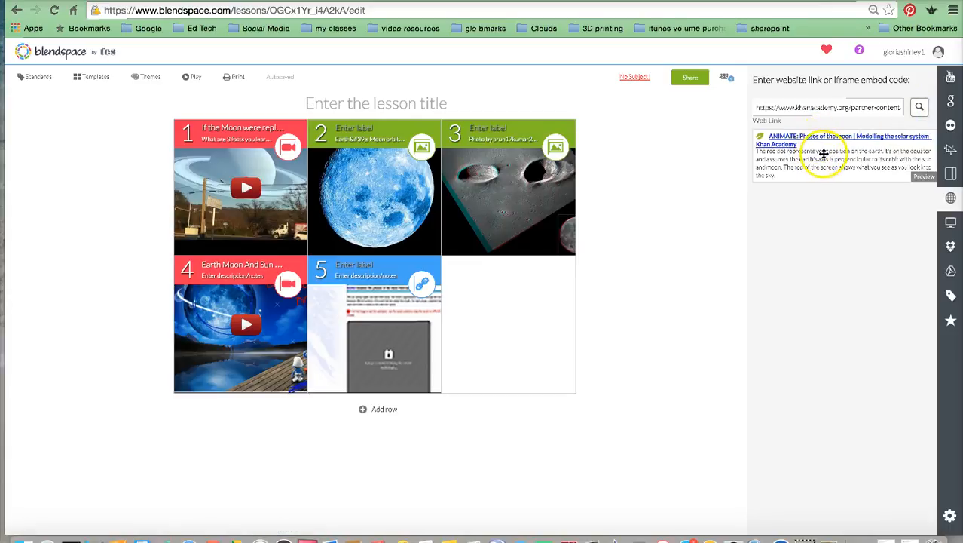
{"action": "left_click_drag", "start_coordinate": [825, 153], "coordinate": [506, 327]}
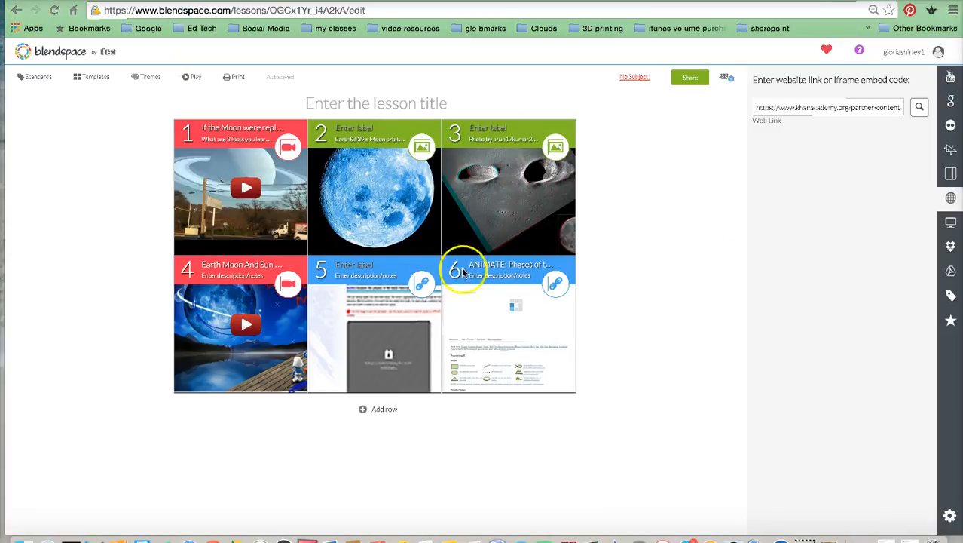
Add a third row of empty cells to the lesson
{"action": "left_click", "coordinate": [383, 409]}
{"action": "left_click", "coordinate": [382, 411]}
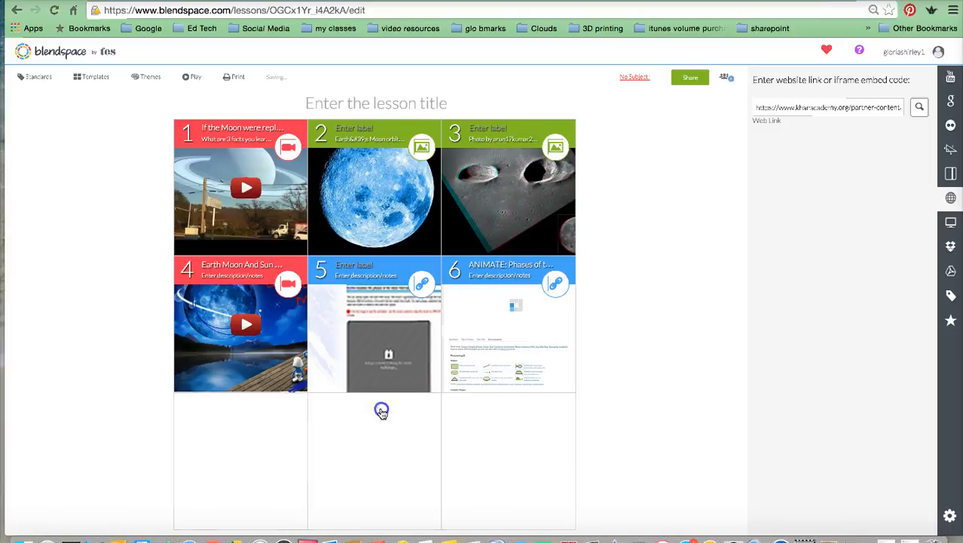
{"action": "scroll", "coordinate": [679, 297], "scroll_direction": "down", "scroll_amount": 2}
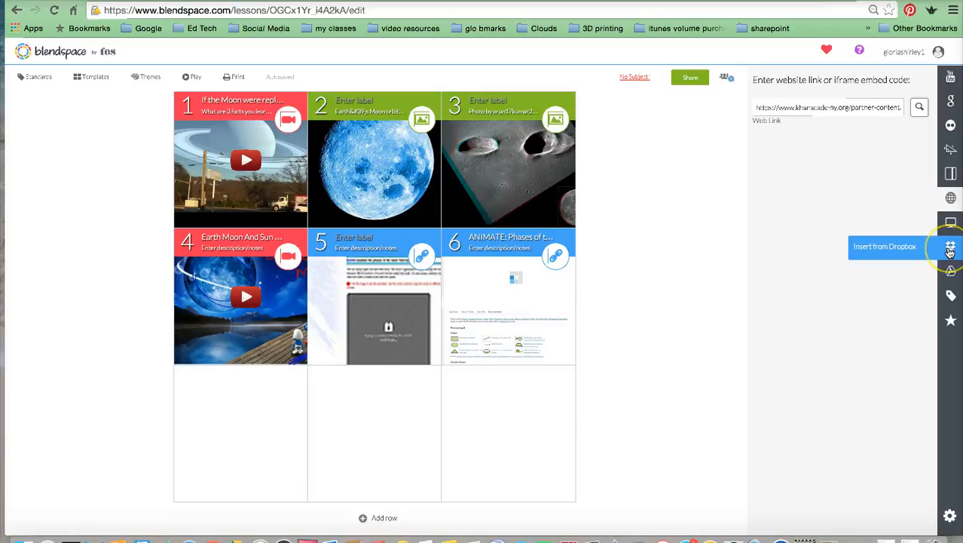
{"action": "left_click", "coordinate": [952, 276]}
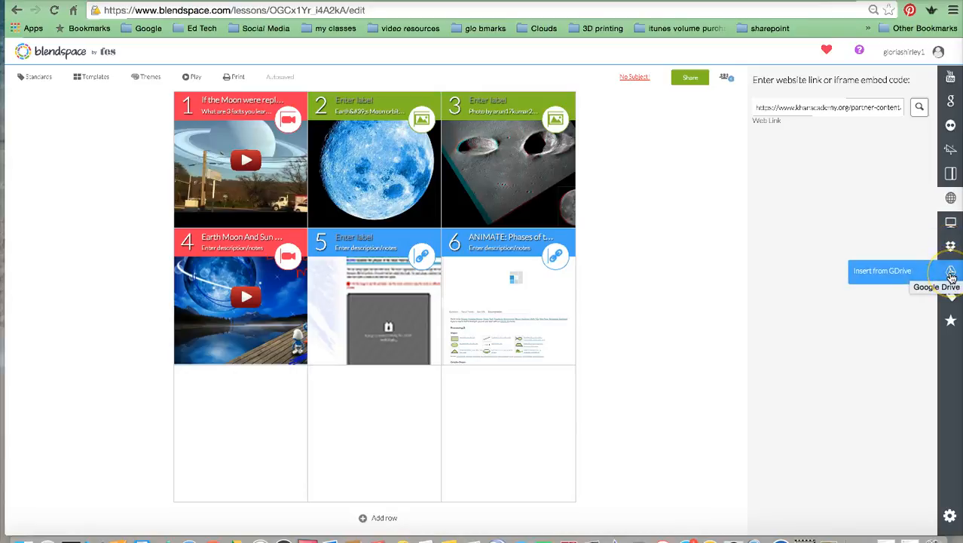
{"action": "left_click", "coordinate": [951, 300]}
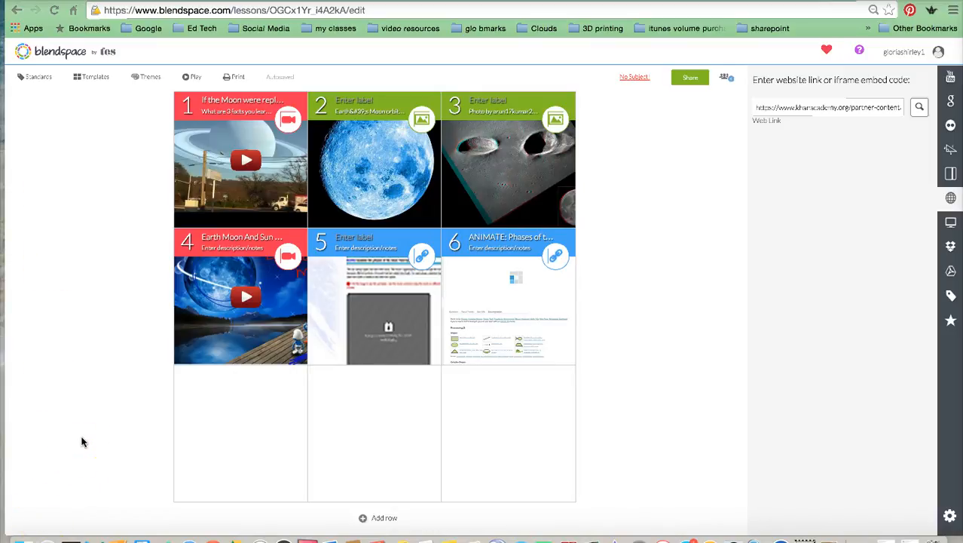
From Finder, add the moon phases image "Screen Shot 2015-08-04 at 11.13.34 AM" to the lesson's seventh cell
{"action": "left_click", "coordinate": [23, 540]}
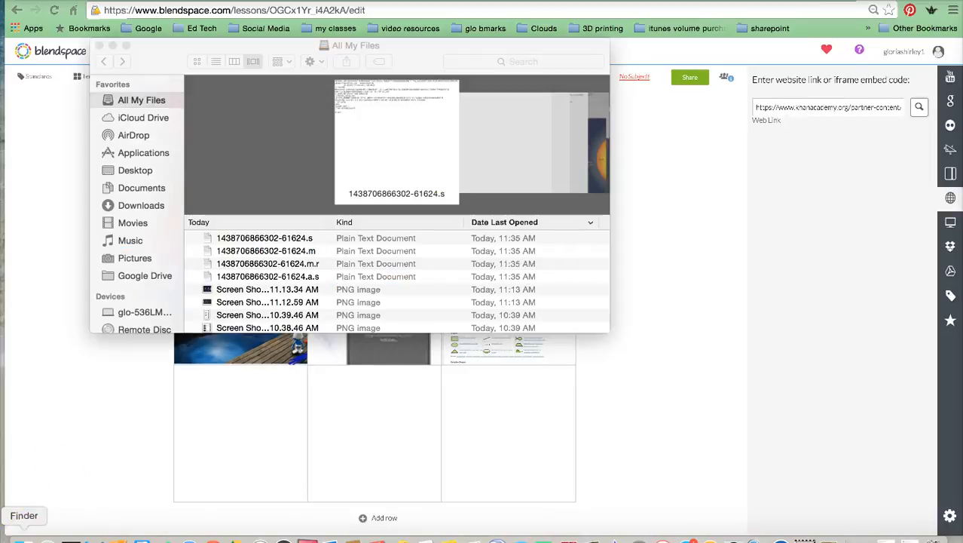
{"action": "left_click_drag", "start_coordinate": [165, 50], "coordinate": [495, 98]}
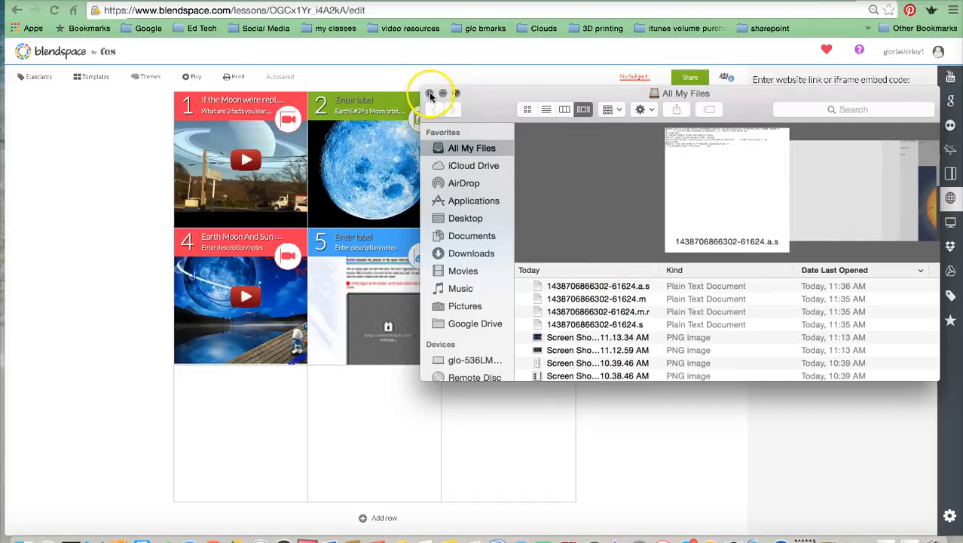
{"action": "left_click", "coordinate": [573, 328]}
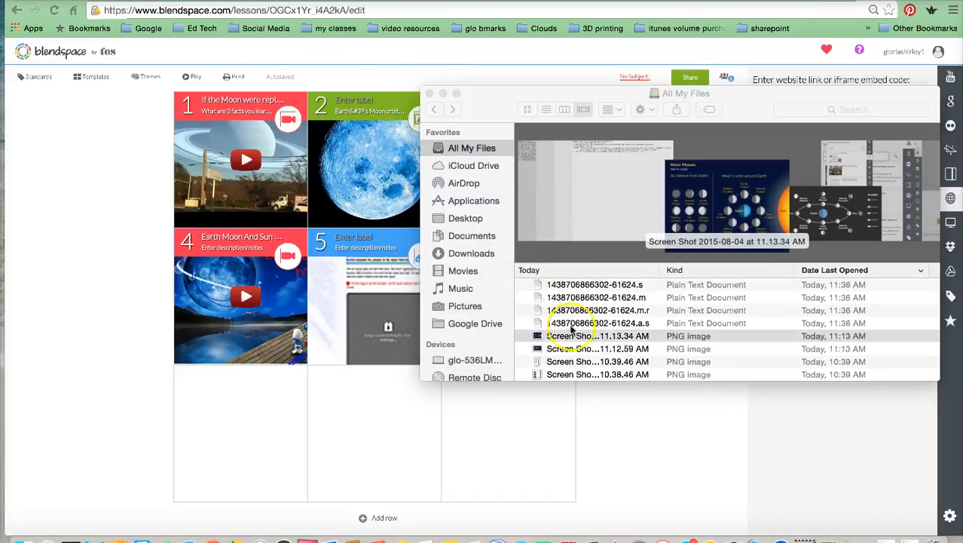
{"action": "left_click", "coordinate": [721, 200]}
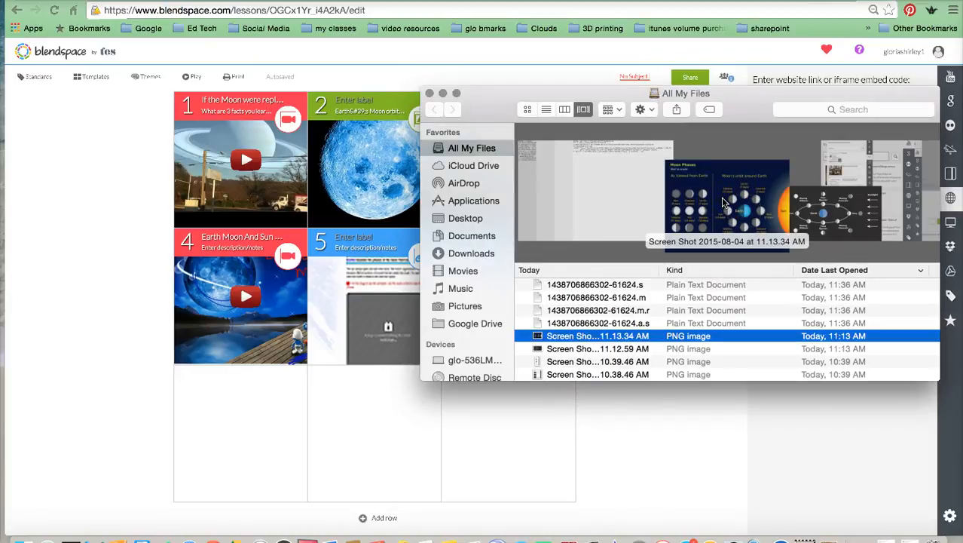
{"action": "left_click_drag", "start_coordinate": [707, 202], "coordinate": [223, 426]}
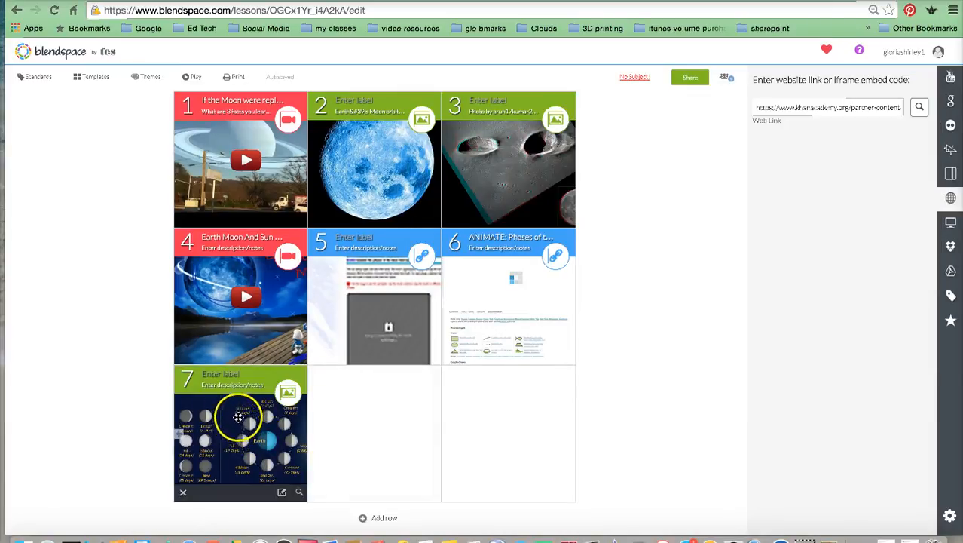
{"action": "left_click", "coordinate": [281, 493]}
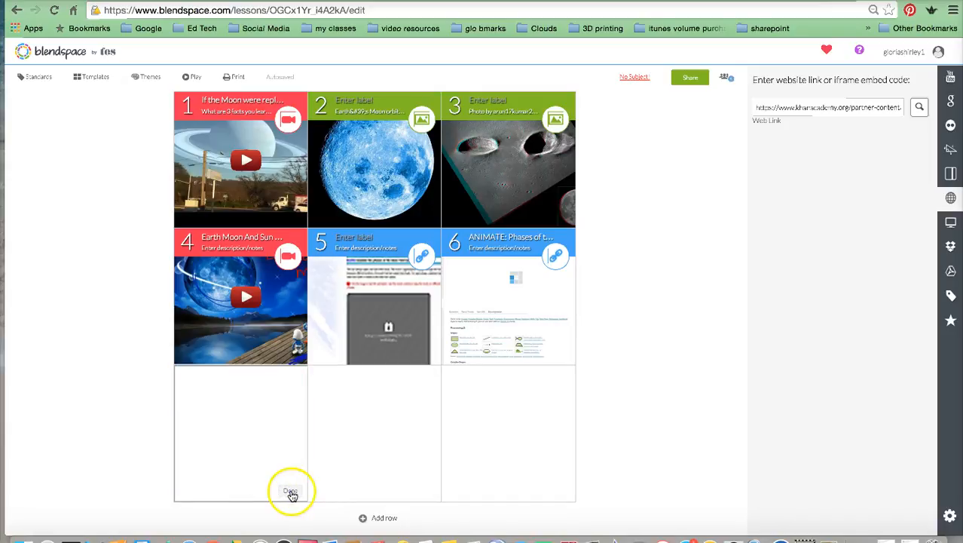
{"action": "left_click", "coordinate": [291, 492]}
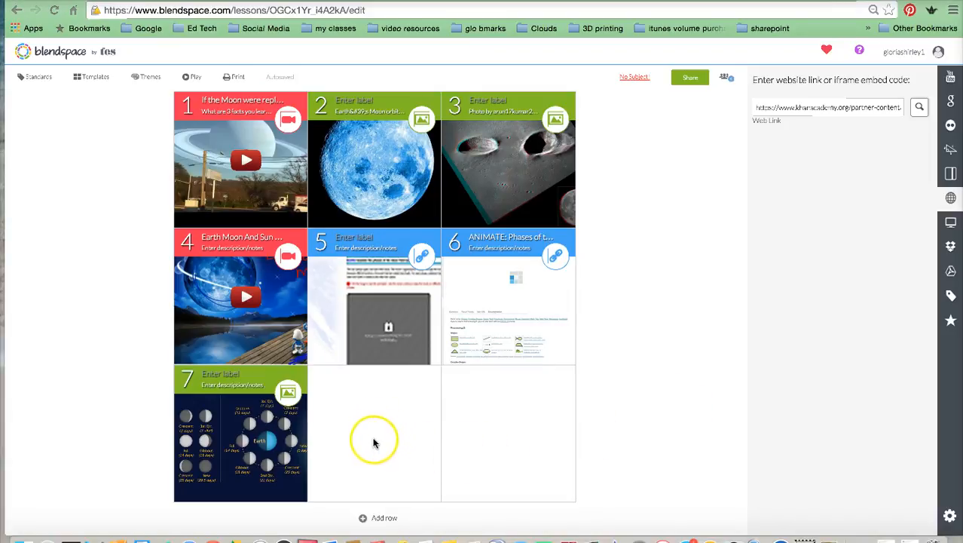
Add a quiz to the eighth cell asking "What is the moon phase after the full moon?" with answers new moon, 1st quarter (correct) and waning gibbous
{"action": "mouse_move", "coordinate": [374, 433]}
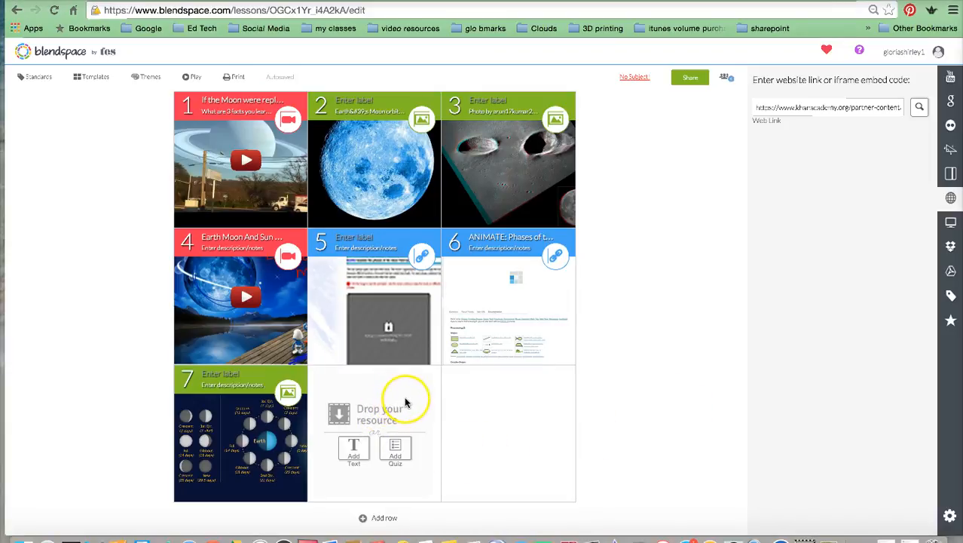
{"action": "left_click", "coordinate": [396, 450]}
{"action": "left_click", "coordinate": [377, 185]}
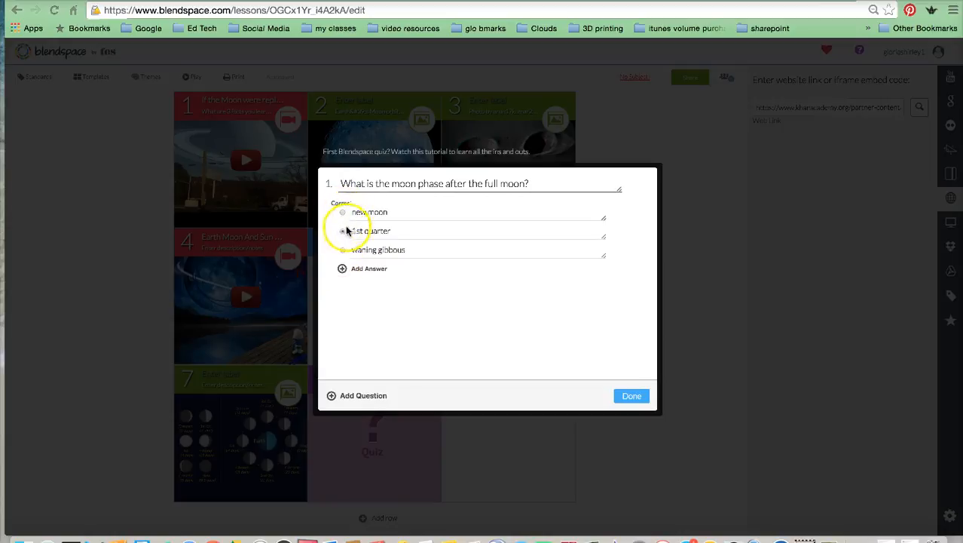
{"action": "left_click", "coordinate": [366, 270]}
{"action": "left_click", "coordinate": [366, 270]}
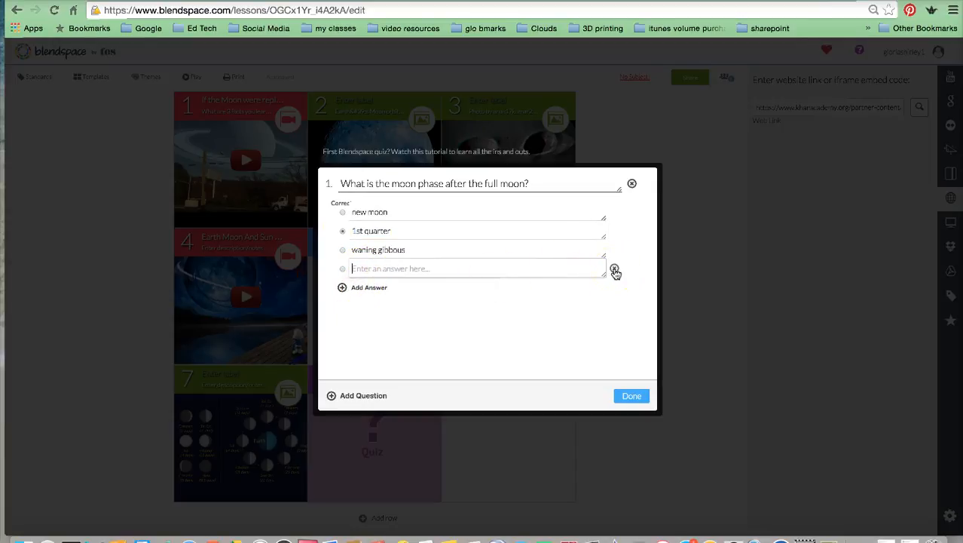
{"action": "left_click", "coordinate": [615, 272]}
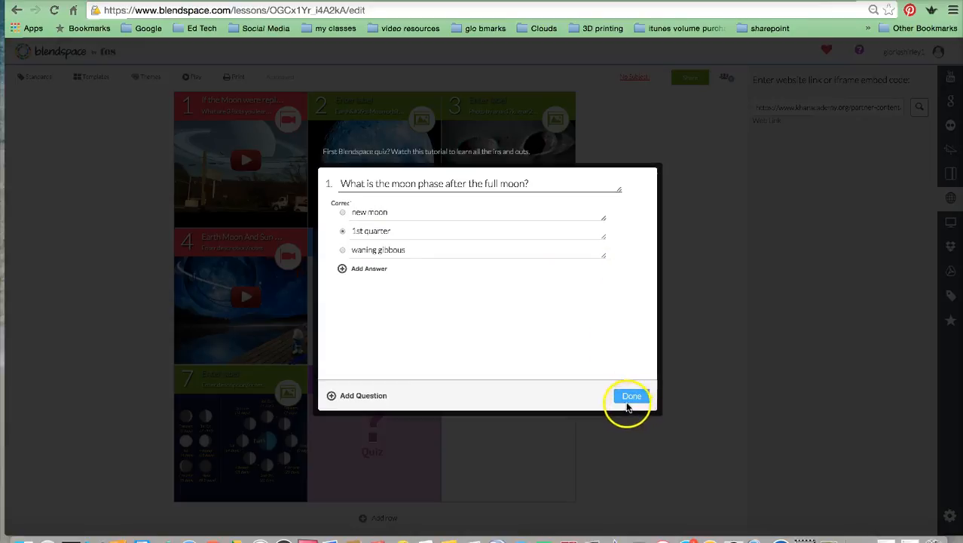
{"action": "left_click", "coordinate": [630, 398]}
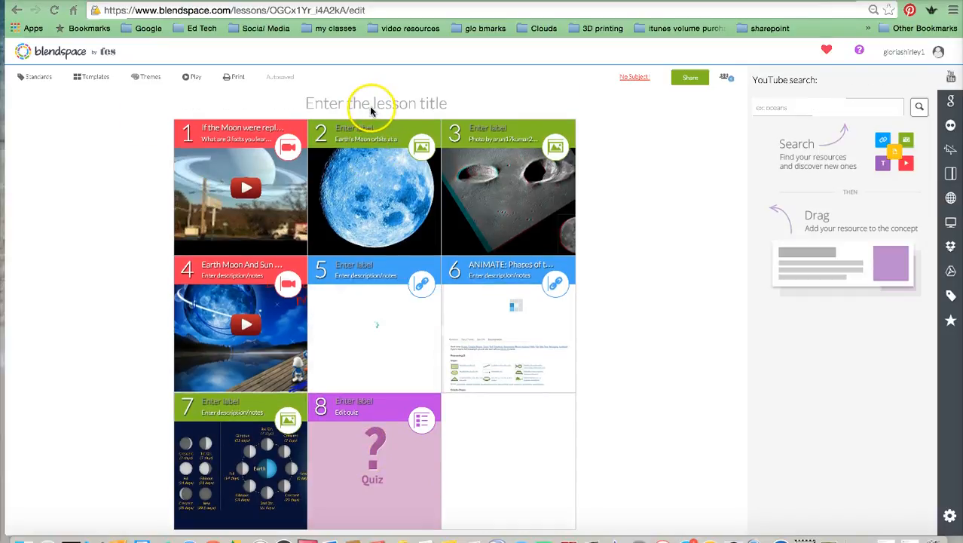
Set the lesson title to "Earth's Moon"
{"action": "left_click", "coordinate": [370, 104]}
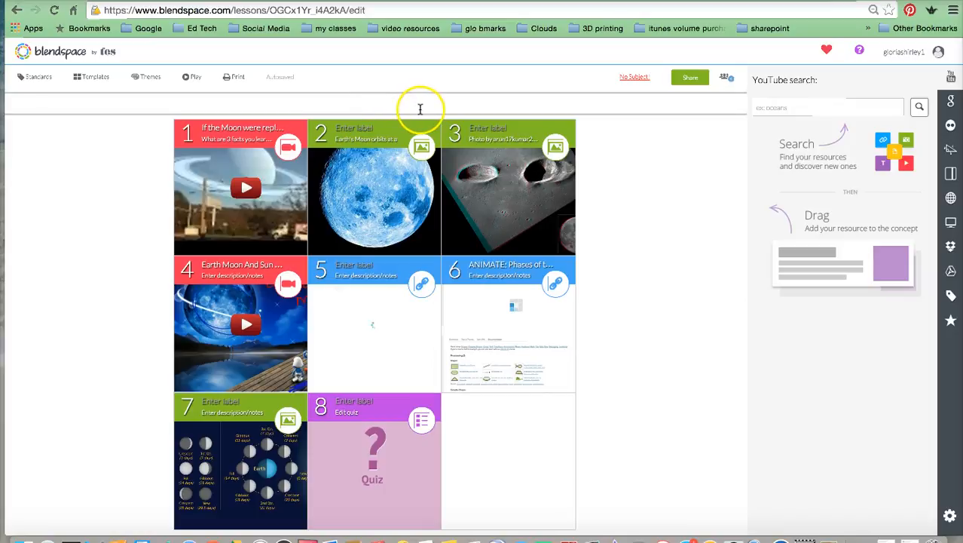
{"action": "type", "text": "Moon"}
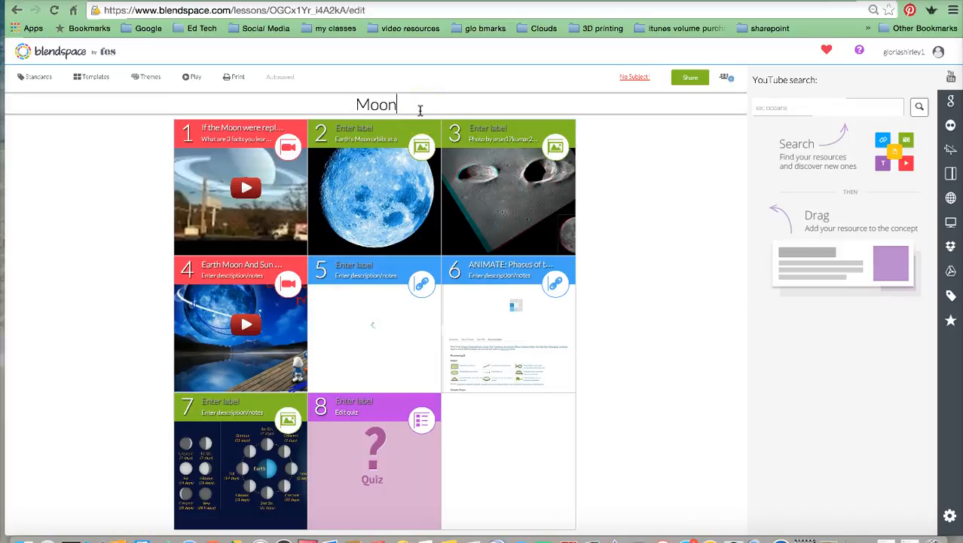
{"action": "left_click", "coordinate": [352, 103]}
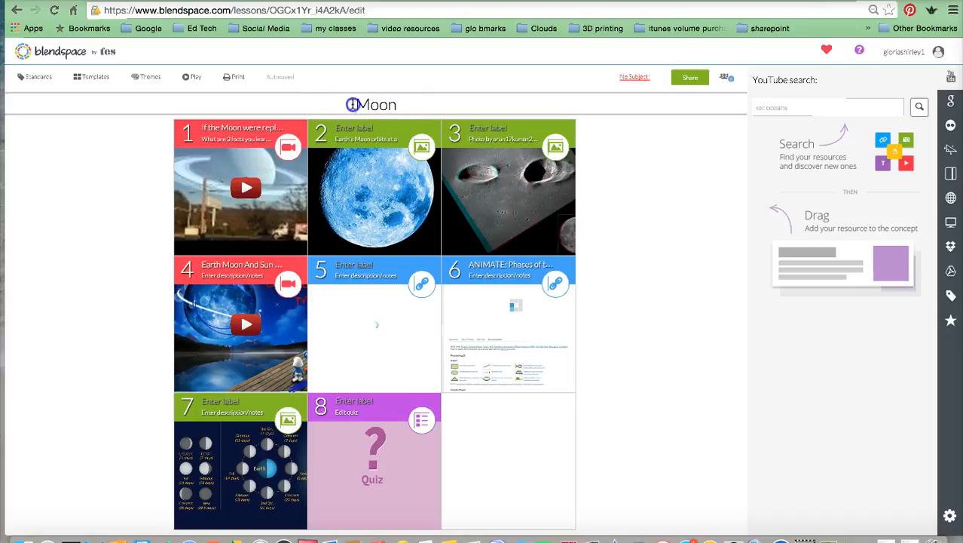
{"action": "type", "text": "Earth "}
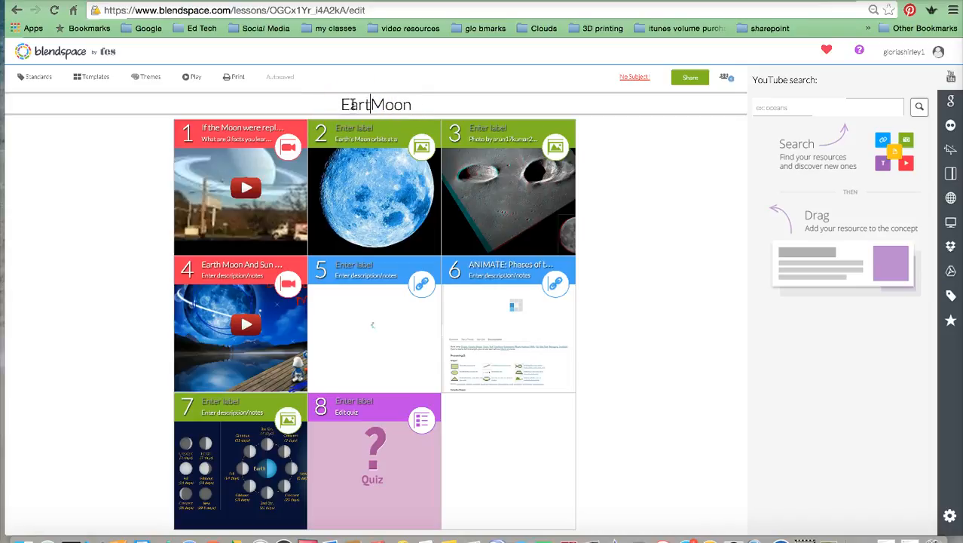
{"action": "type", "text": "'s"}
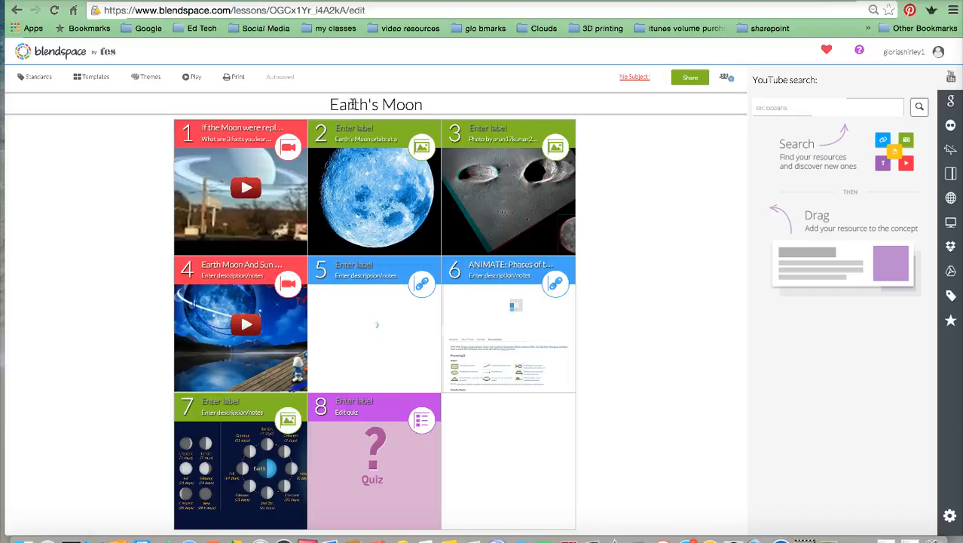
Leave the lesson editor and create a class named "Digital Dynamite - Summer 2015" with grade level Other
{"action": "left_click", "coordinate": [148, 145]}
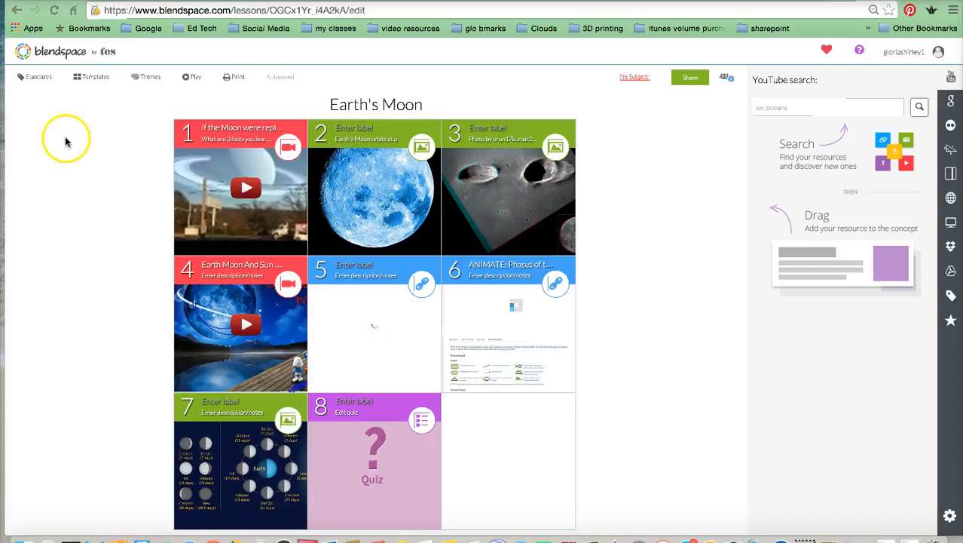
{"action": "left_click", "coordinate": [68, 54]}
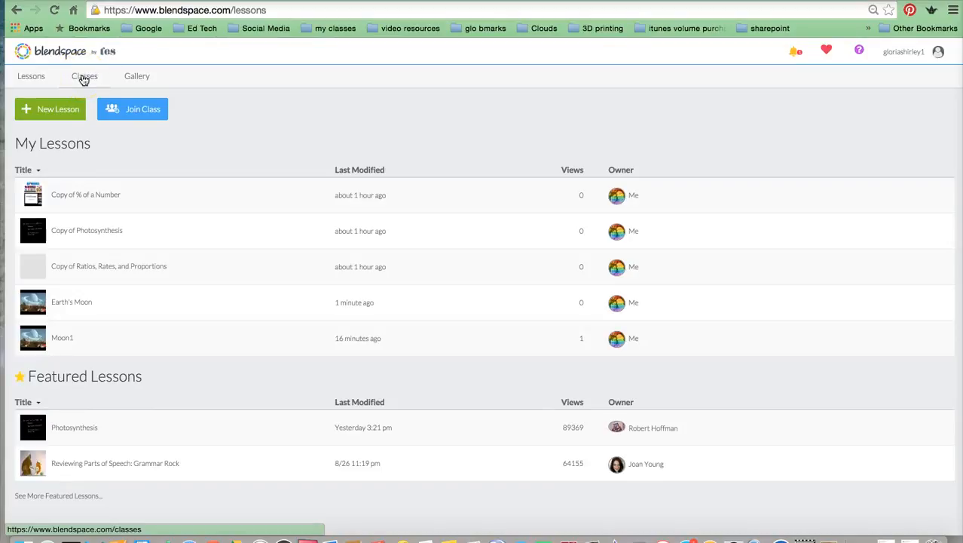
{"action": "left_click", "coordinate": [83, 78]}
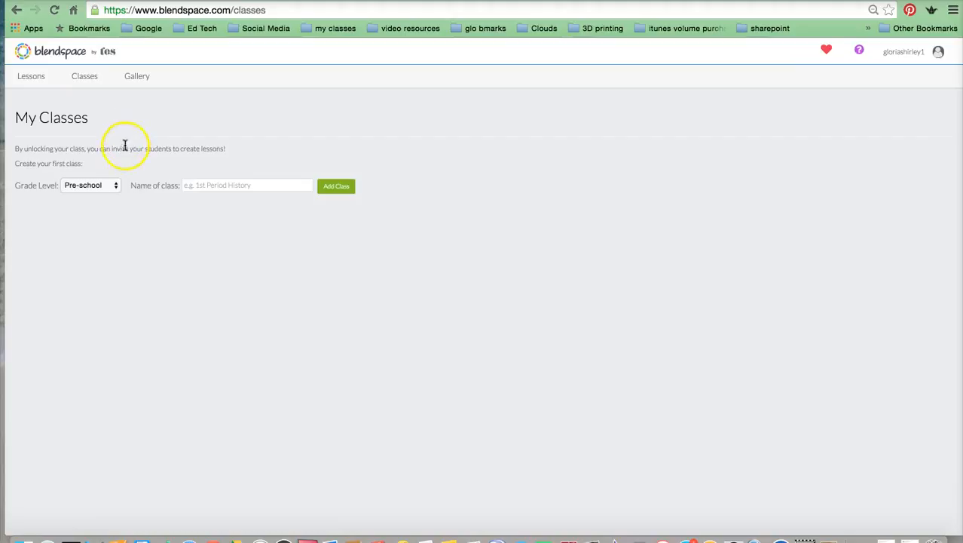
{"action": "left_click", "coordinate": [117, 190]}
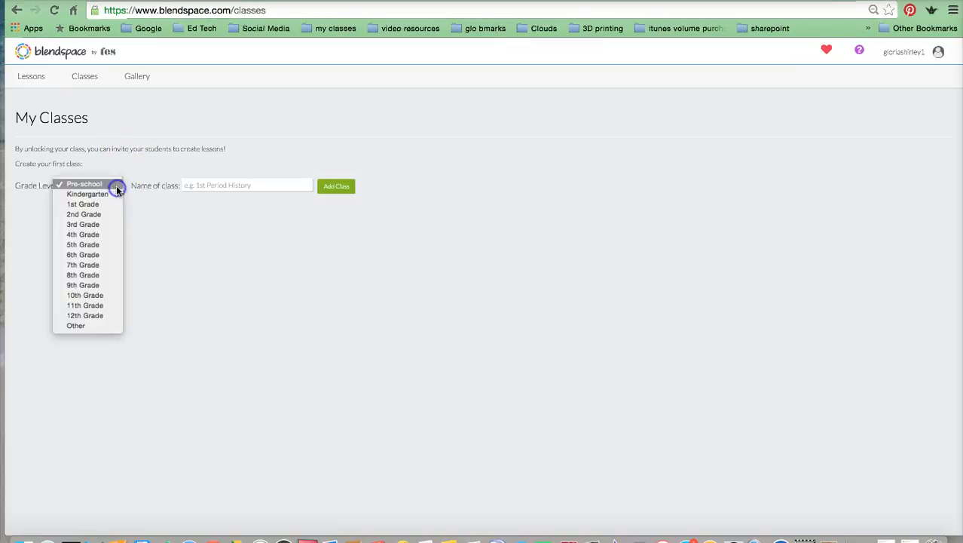
{"action": "left_click", "coordinate": [93, 326]}
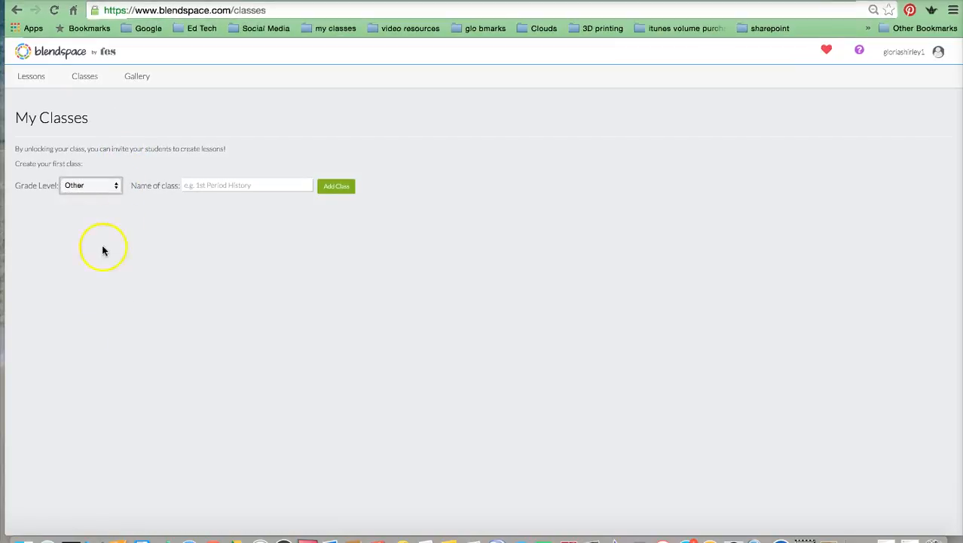
{"action": "left_click", "coordinate": [196, 185]}
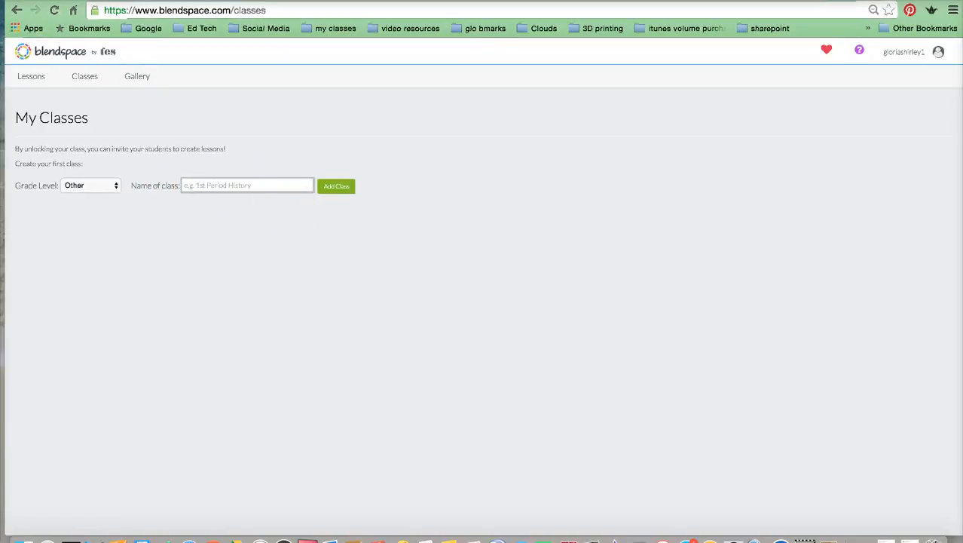
{"action": "type", "text": "Digital Dynamite - Summer 2015"}
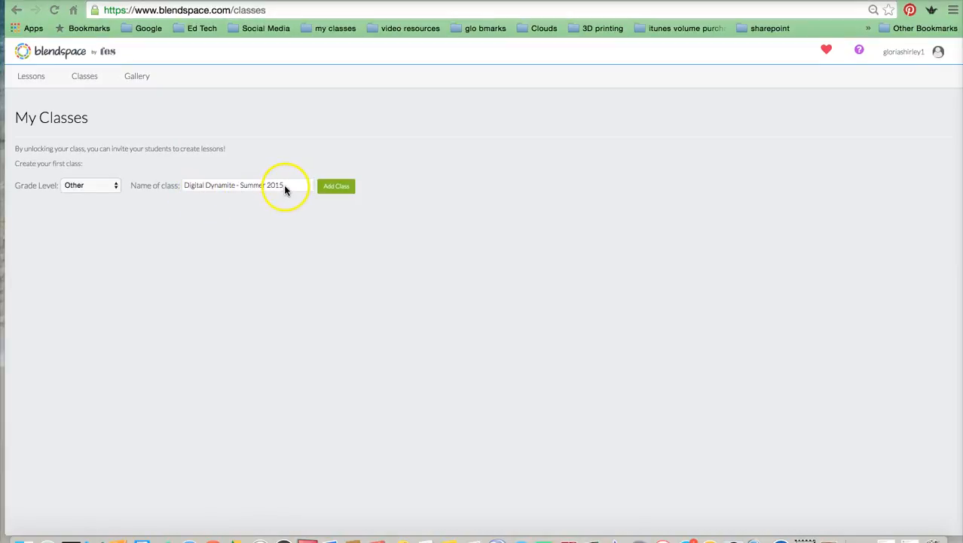
{"action": "left_click", "coordinate": [333, 187]}
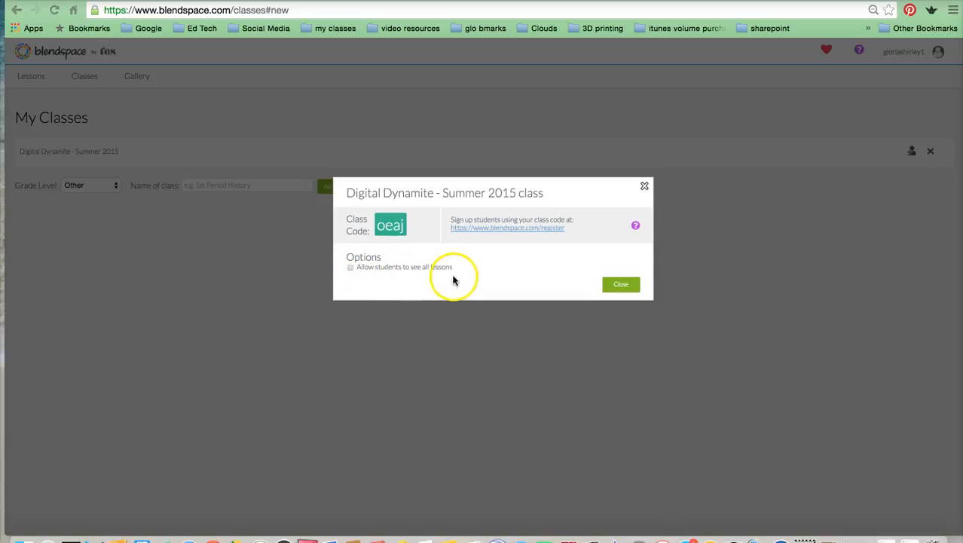
{"action": "left_click", "coordinate": [623, 287]}
Review the sign-up code and student options in the new class's settings
{"action": "left_click", "coordinate": [88, 77]}
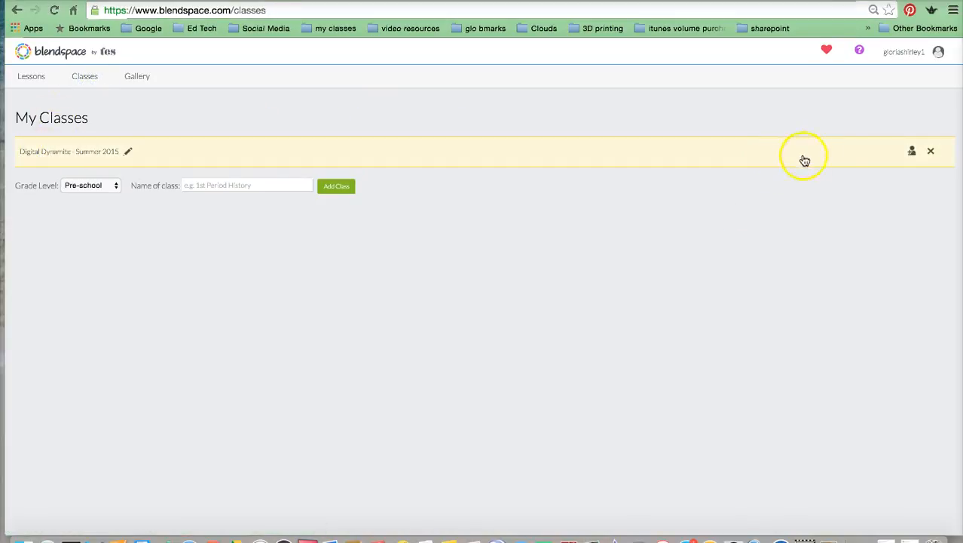
{"action": "left_click", "coordinate": [911, 152]}
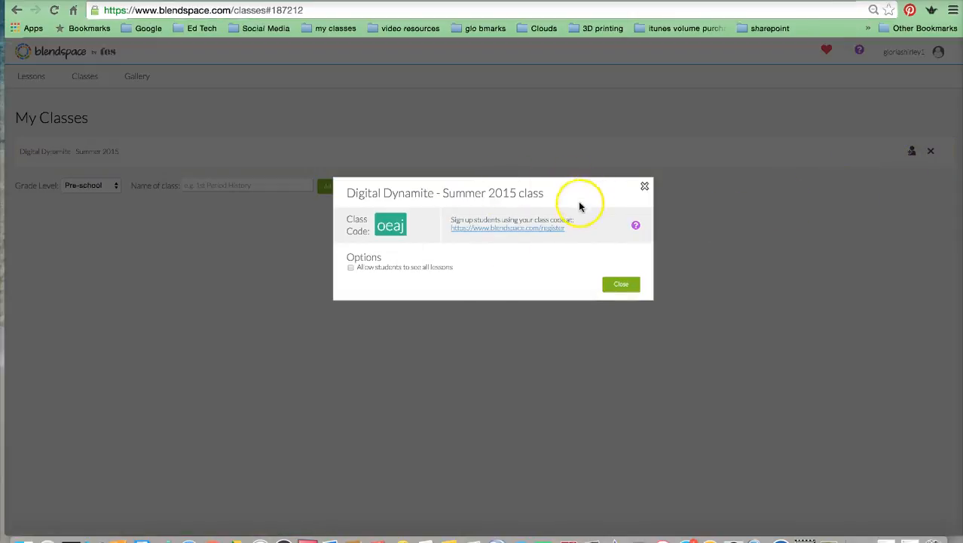
{"action": "left_click", "coordinate": [645, 187]}
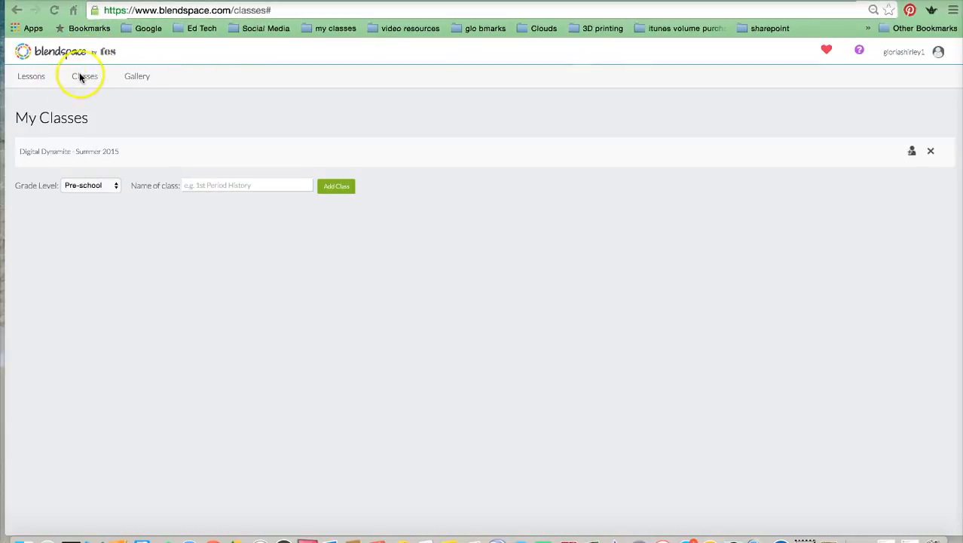
Copy the gallery's Art lesson "Georgia O'Keeffe: Color and Collage" to the account's own lessons
{"action": "left_click", "coordinate": [140, 76]}
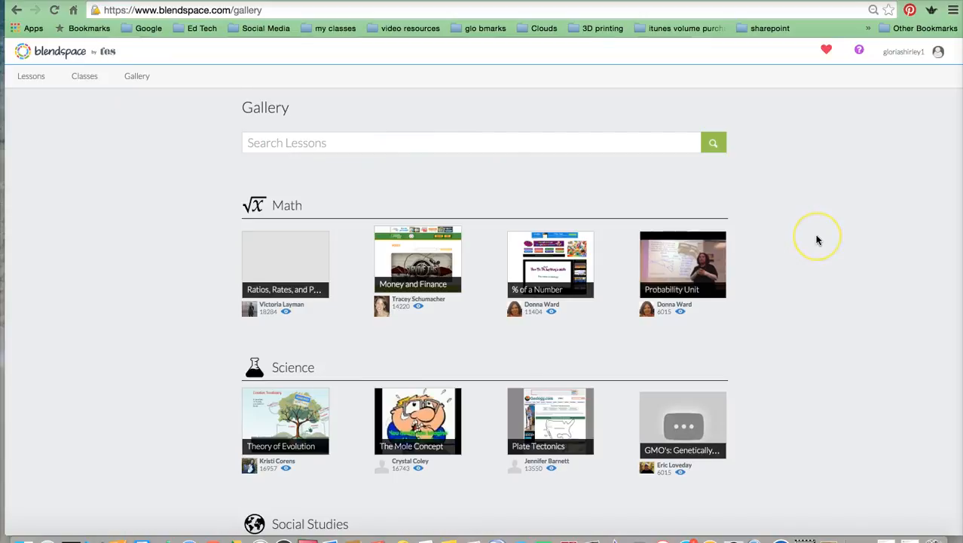
{"action": "scroll", "coordinate": [817, 240], "scroll_direction": "down", "scroll_amount": 4}
{"action": "scroll", "coordinate": [817, 240], "scroll_direction": "up", "scroll_amount": 2}
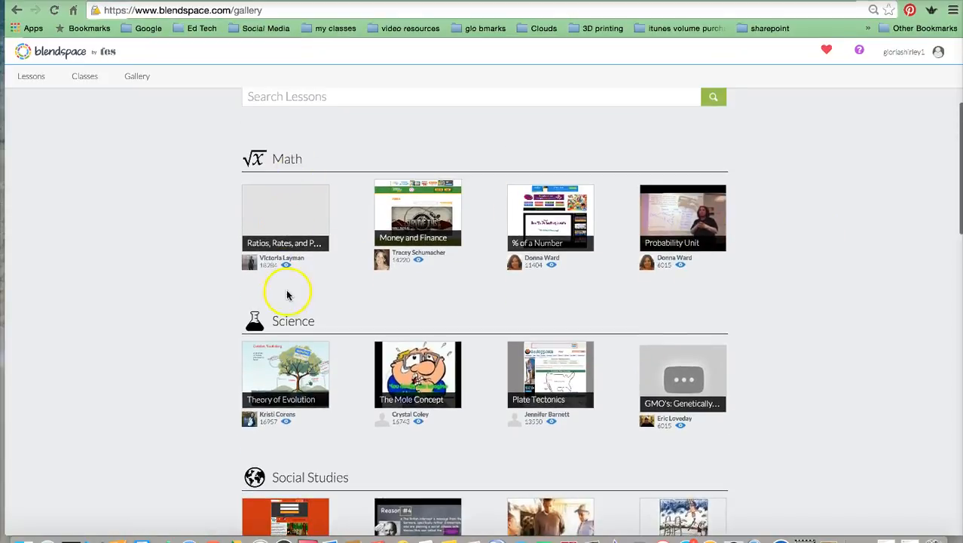
{"action": "scroll", "coordinate": [821, 315], "scroll_direction": "down", "scroll_amount": 10}
{"action": "scroll", "coordinate": [841, 313], "scroll_direction": "down", "scroll_amount": 18}
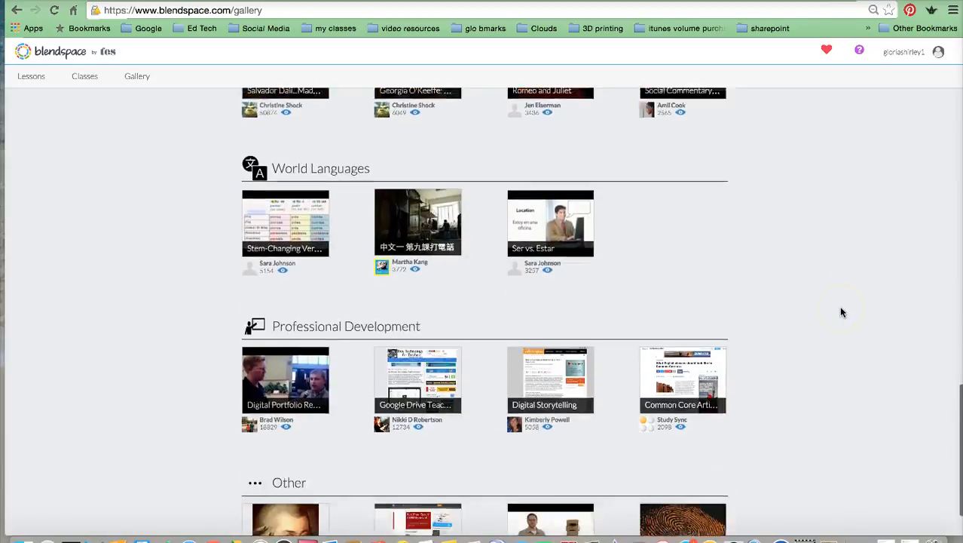
{"action": "scroll", "coordinate": [841, 309], "scroll_direction": "down", "scroll_amount": 2}
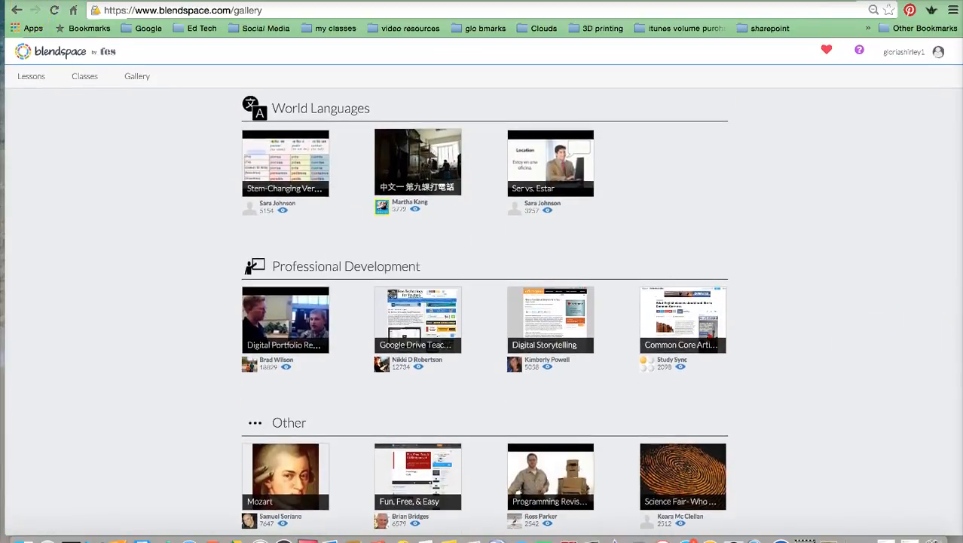
{"action": "scroll", "coordinate": [209, 282], "scroll_direction": "up", "scroll_amount": 8}
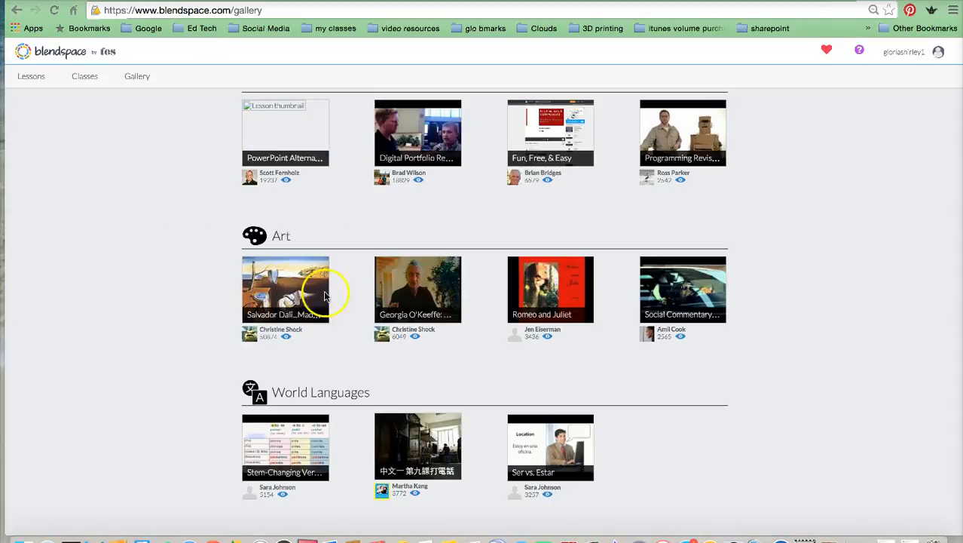
{"action": "left_click", "coordinate": [421, 290]}
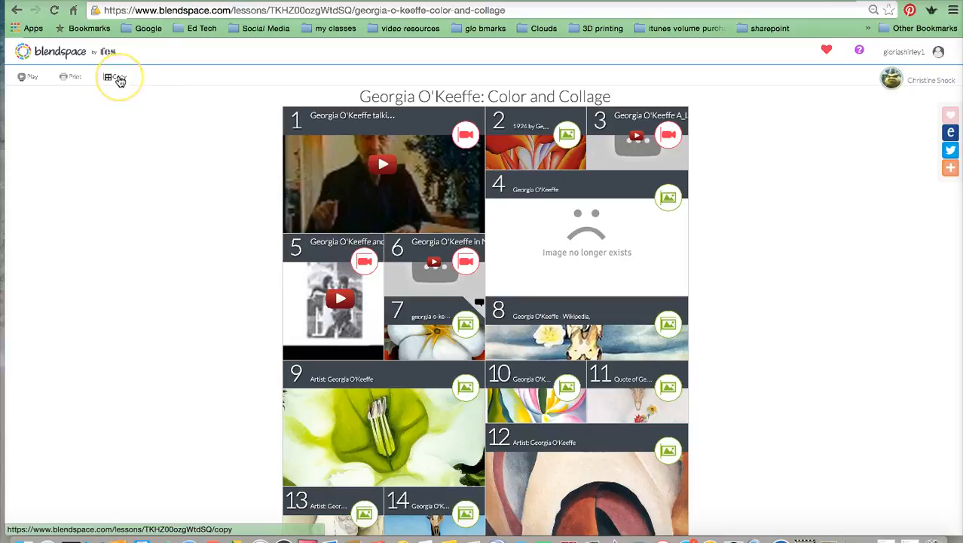
{"action": "left_click", "coordinate": [117, 77]}
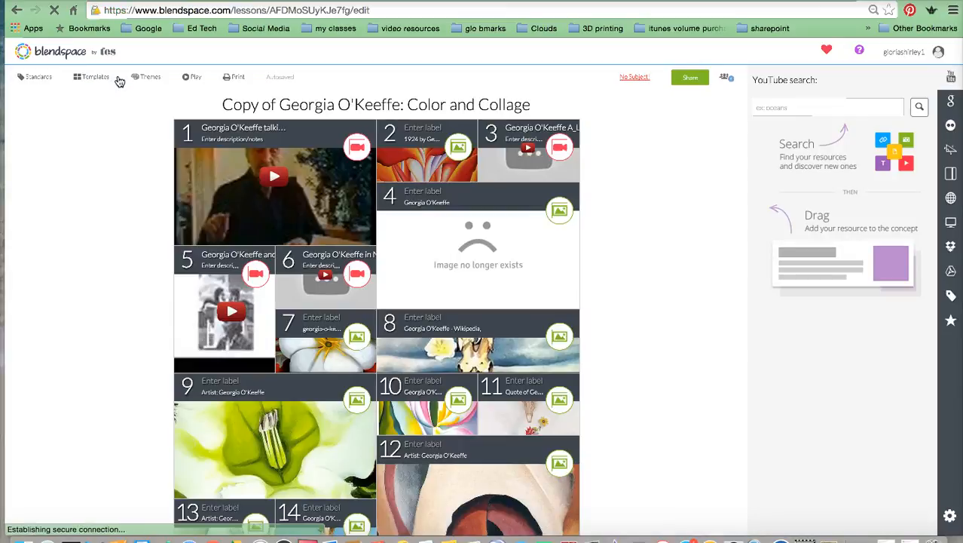
Leave the copied lesson, search the gallery for "sound" and look through the resulting lessons
{"action": "left_click", "coordinate": [65, 57]}
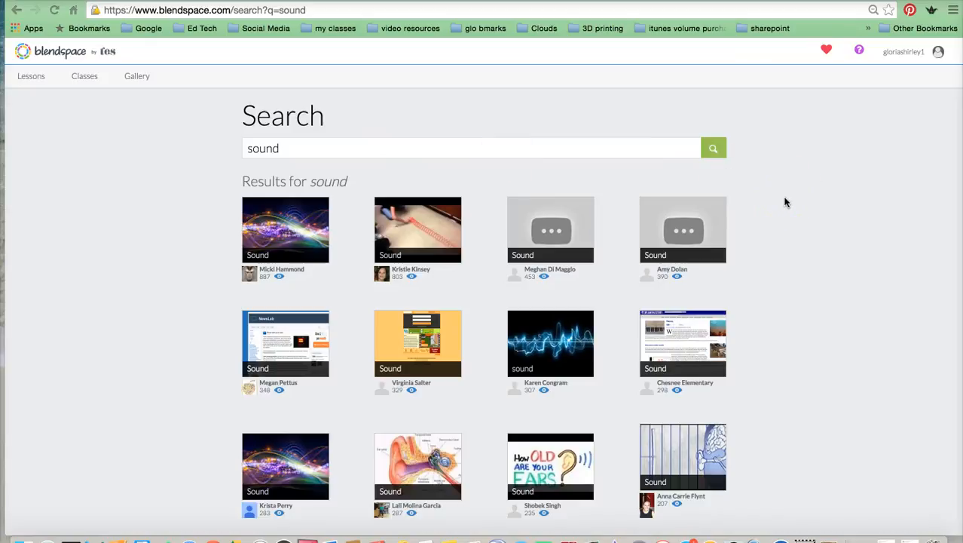
{"action": "left_click", "coordinate": [360, 157]}
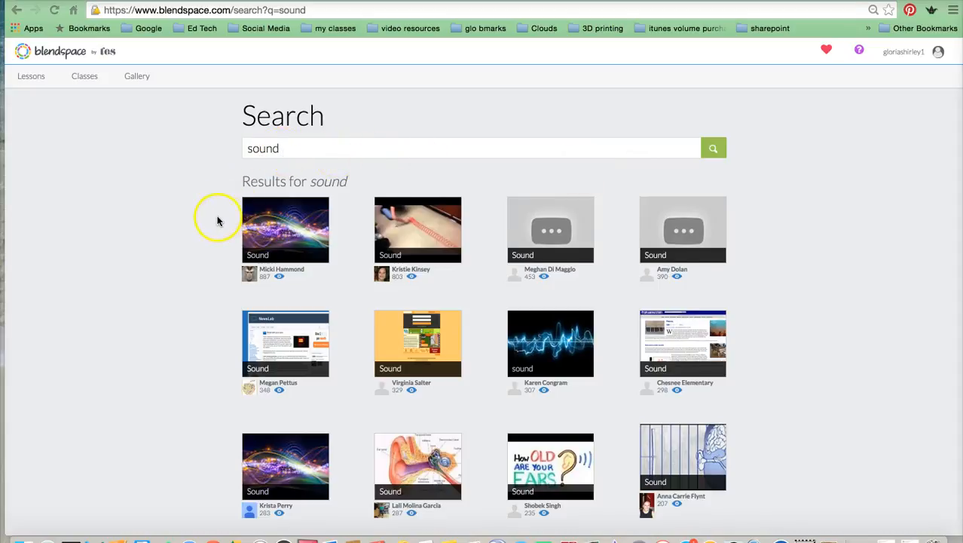
{"action": "scroll", "coordinate": [217, 220], "scroll_direction": "down", "scroll_amount": 10}
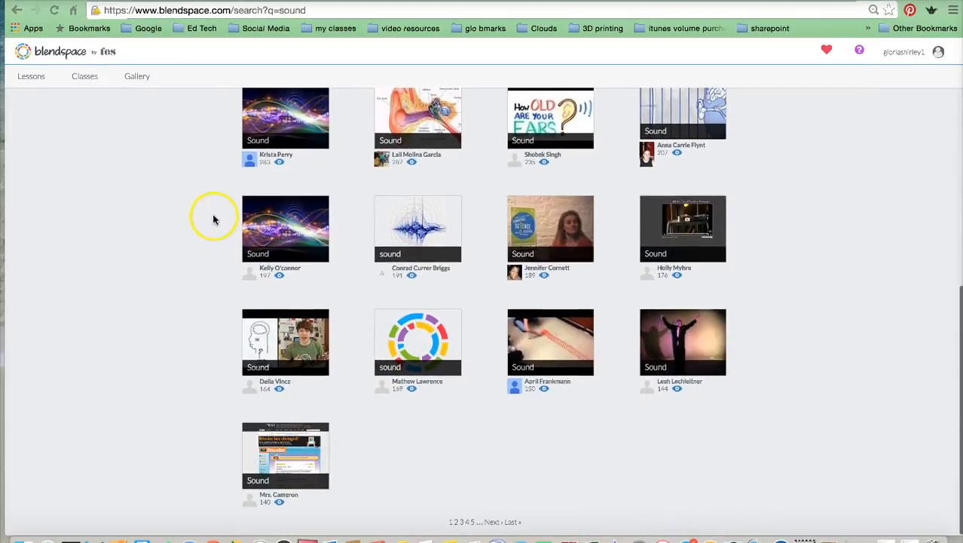
{"action": "scroll", "coordinate": [213, 220], "scroll_direction": "up", "scroll_amount": 1}
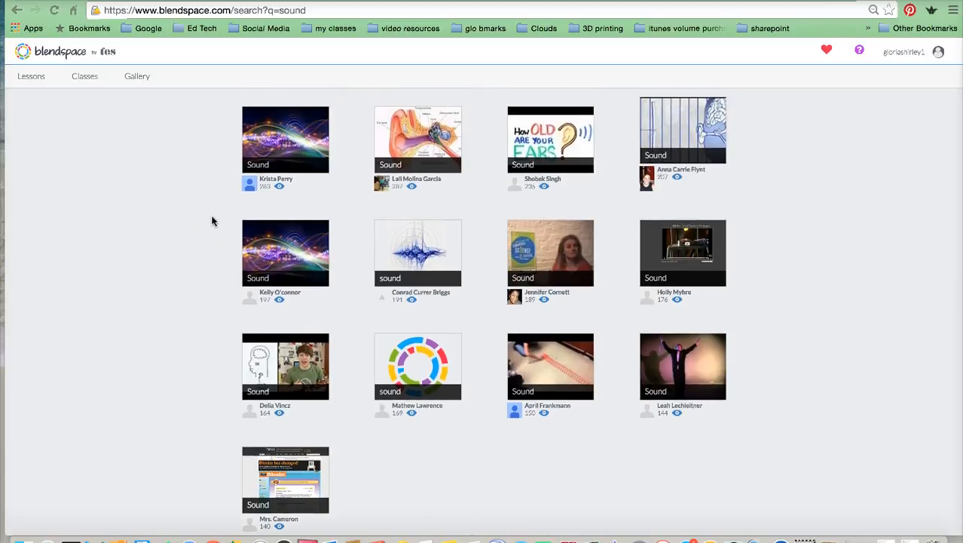
{"action": "scroll", "coordinate": [213, 220], "scroll_direction": "up", "scroll_amount": 9}
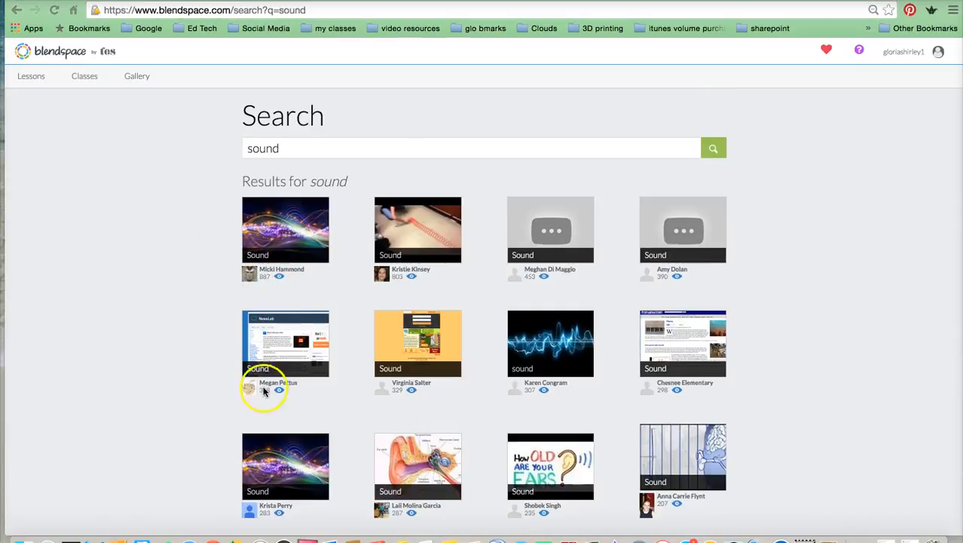
{"action": "scroll", "coordinate": [206, 279], "scroll_direction": "down", "scroll_amount": 3}
{"action": "scroll", "coordinate": [189, 273], "scroll_direction": "up", "scroll_amount": 3}
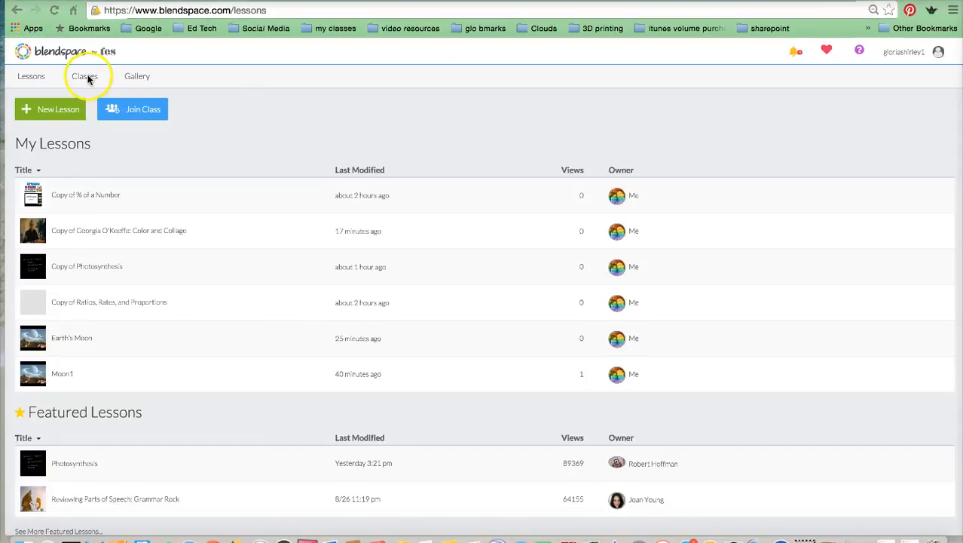
Check the joined students in the management settings of the "Digital Dynamite - Summer 2015" class
{"action": "left_click", "coordinate": [89, 78]}
{"action": "left_click", "coordinate": [88, 78]}
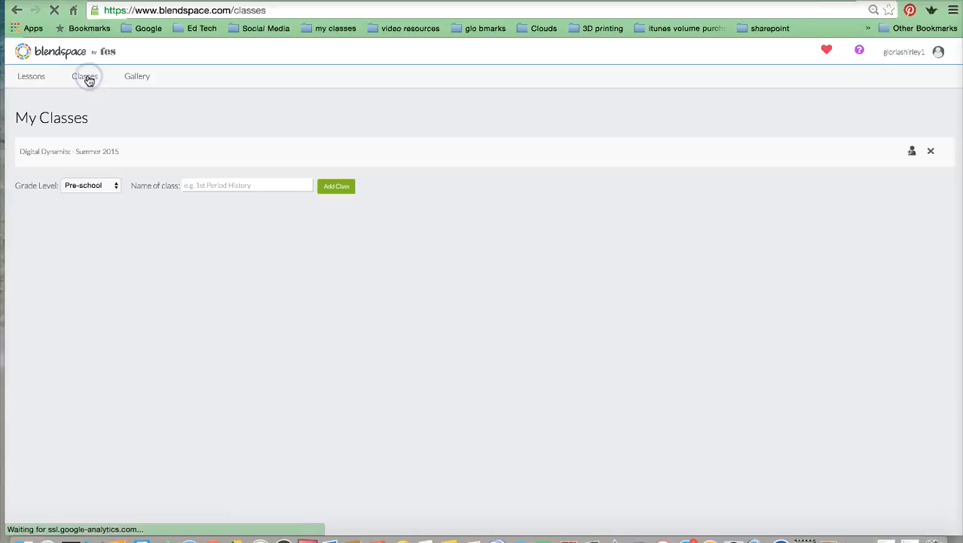
{"action": "left_click", "coordinate": [67, 152]}
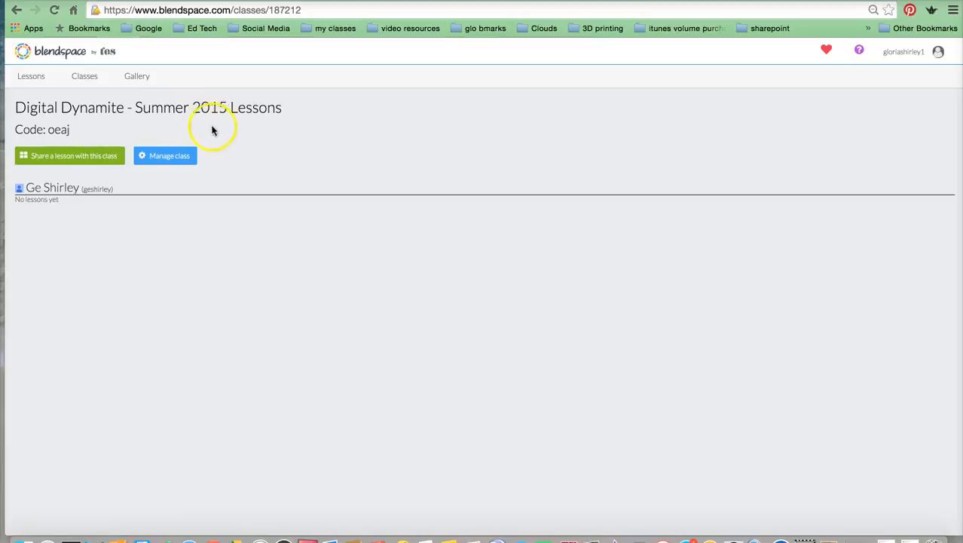
{"action": "left_click", "coordinate": [159, 158]}
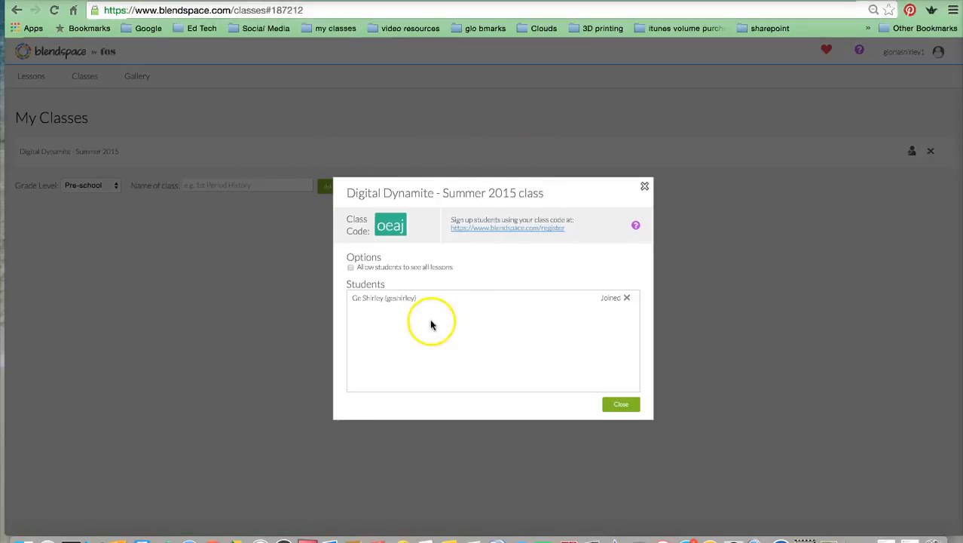
{"action": "mouse_move", "coordinate": [420, 305]}
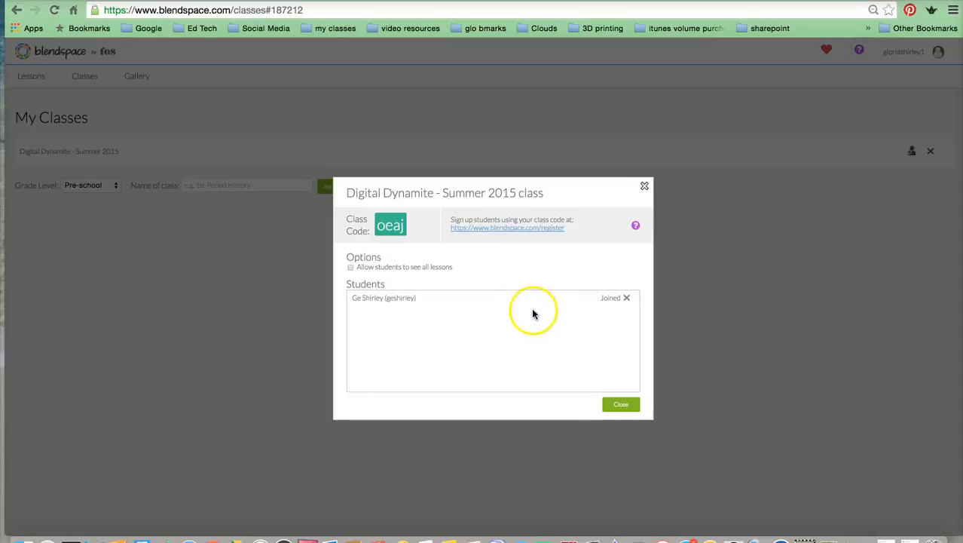
{"action": "left_click", "coordinate": [628, 407]}
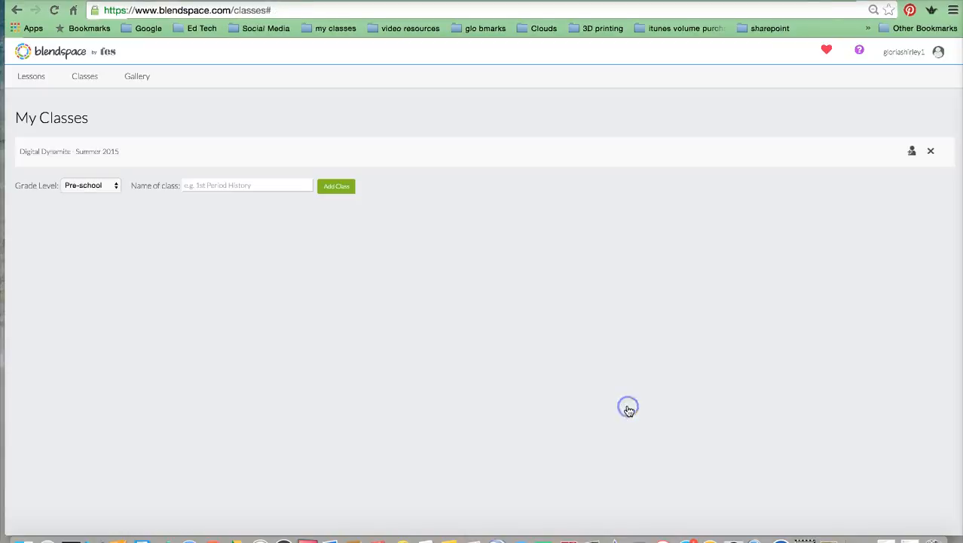
Share the "Earth's Moon" lesson with the "Digital Dynamite - Summer 2015" class
{"action": "left_click", "coordinate": [92, 152]}
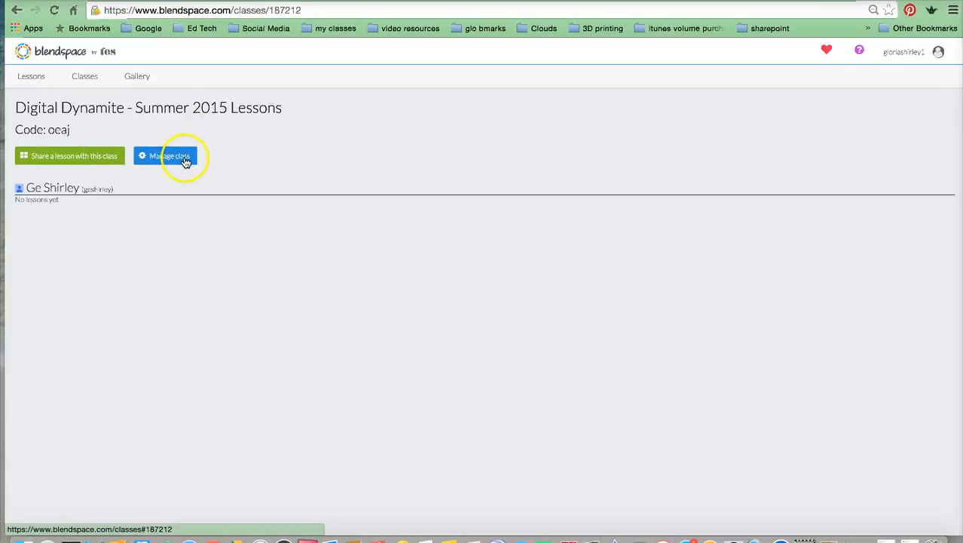
{"action": "left_click", "coordinate": [93, 160]}
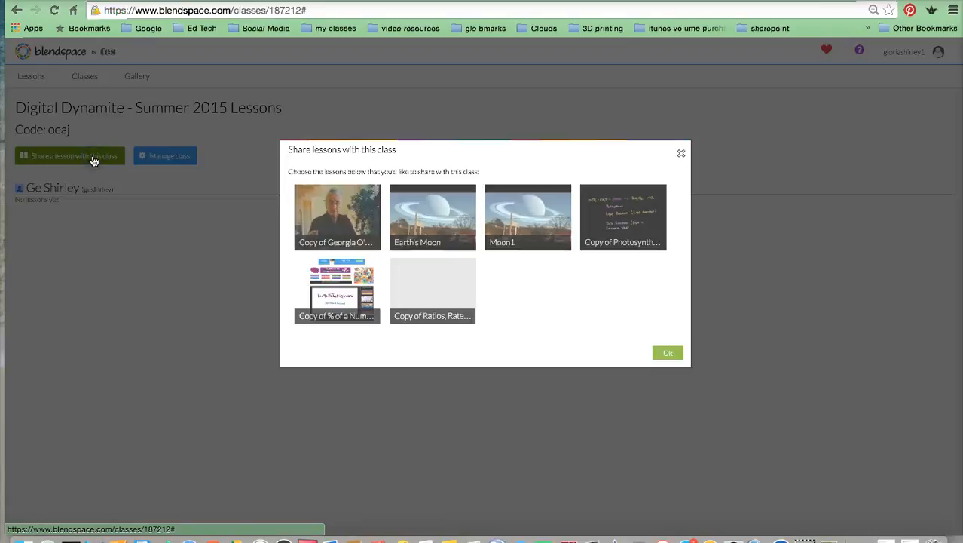
{"action": "left_click", "coordinate": [370, 262]}
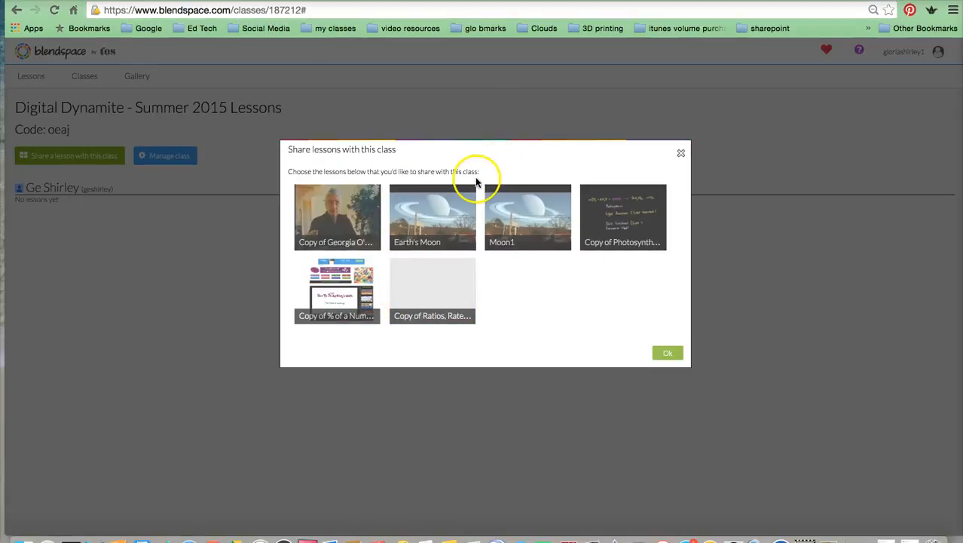
{"action": "left_click", "coordinate": [436, 220]}
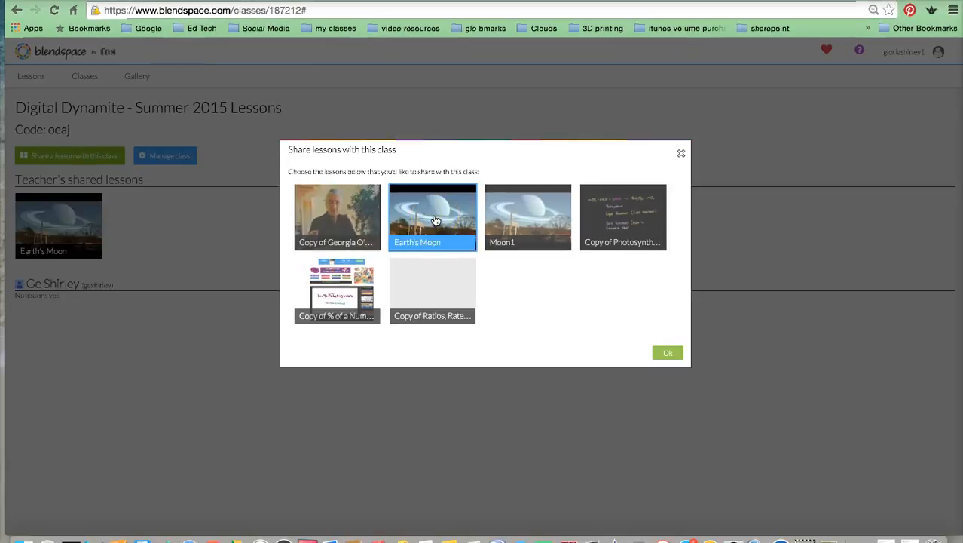
{"action": "left_click", "coordinate": [669, 354]}
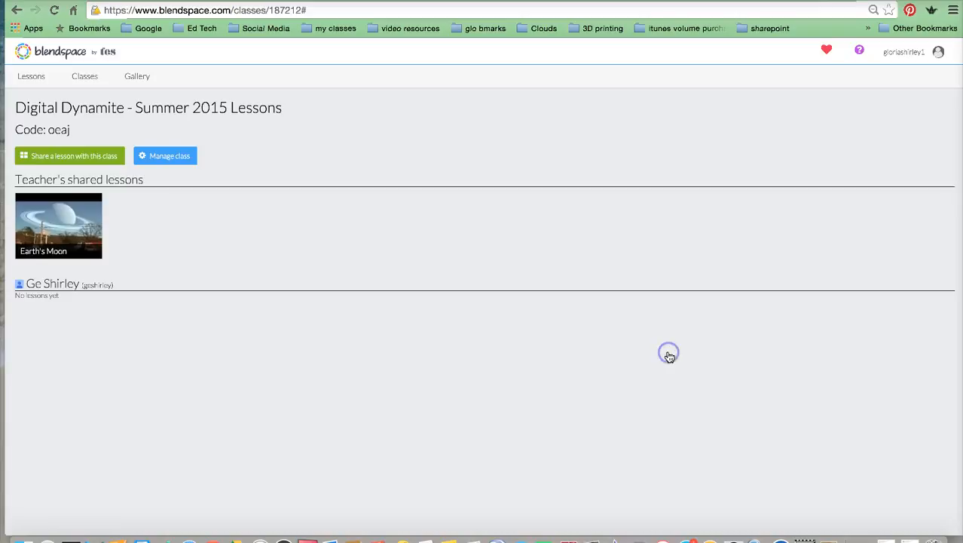
Switch to the student account's lessons page to view the lesson shared with the class
{"action": "mouse_move", "coordinate": [81, 209]}
{"action": "left_click", "coordinate": [45, 2]}
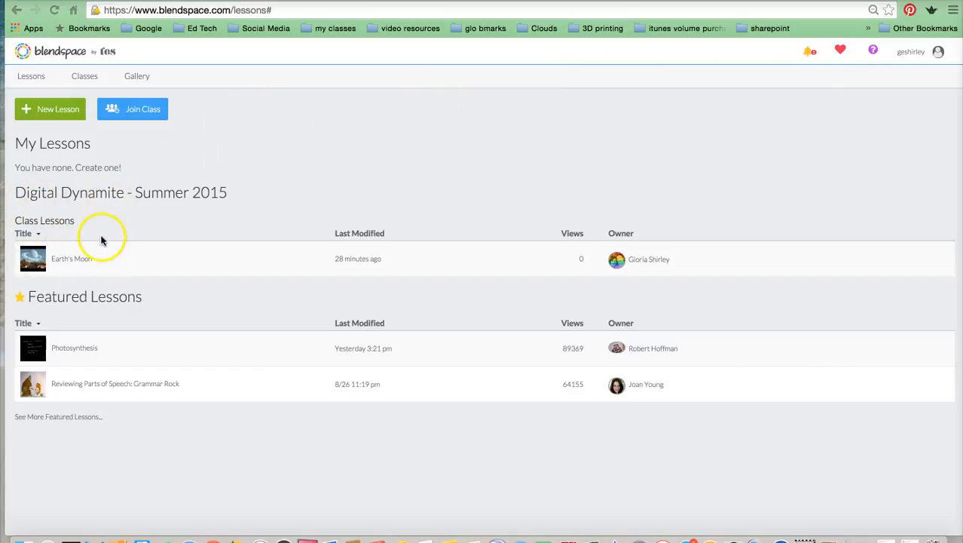
Play the class's shared "Earth's Moon" lesson and examine the question and comment box beside the first video
{"action": "left_click", "coordinate": [36, 262]}
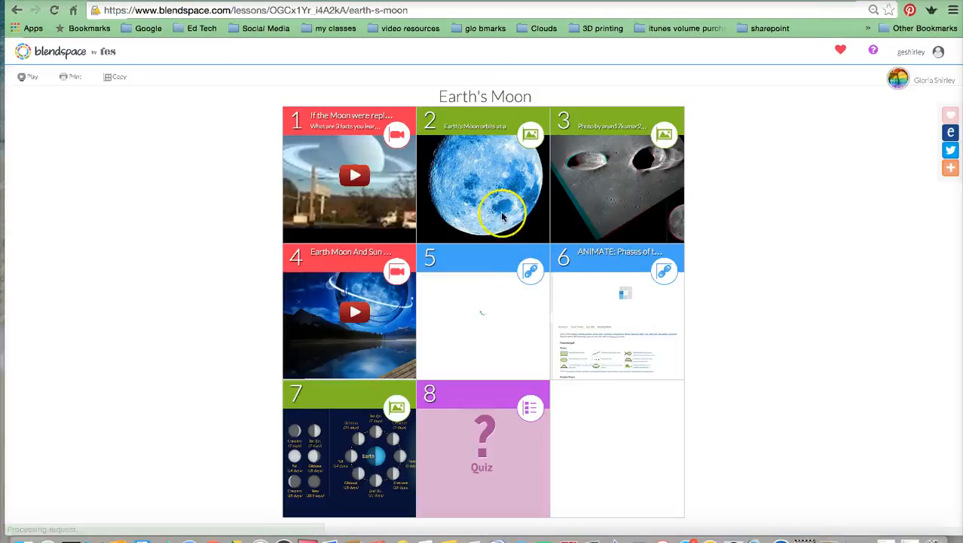
{"action": "left_click", "coordinate": [28, 78]}
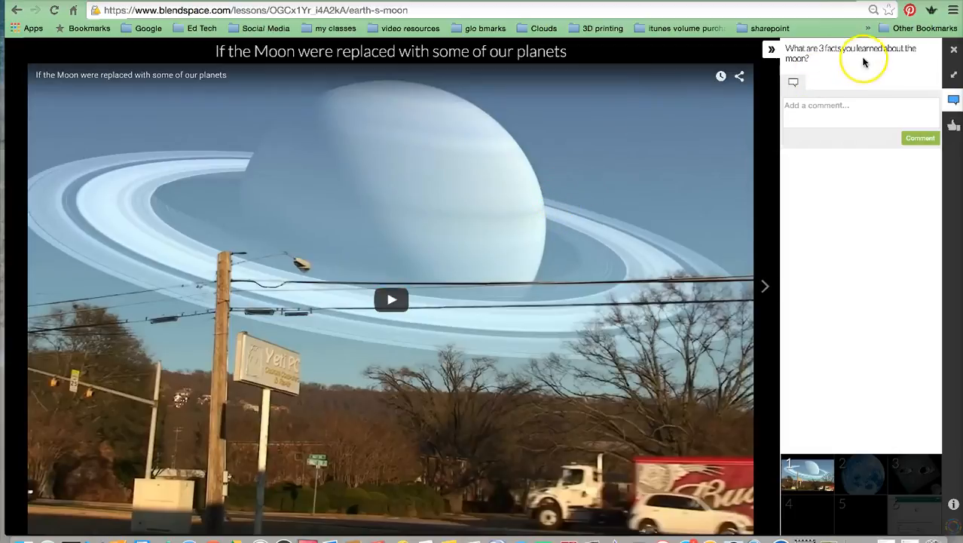
{"action": "left_click", "coordinate": [817, 113]}
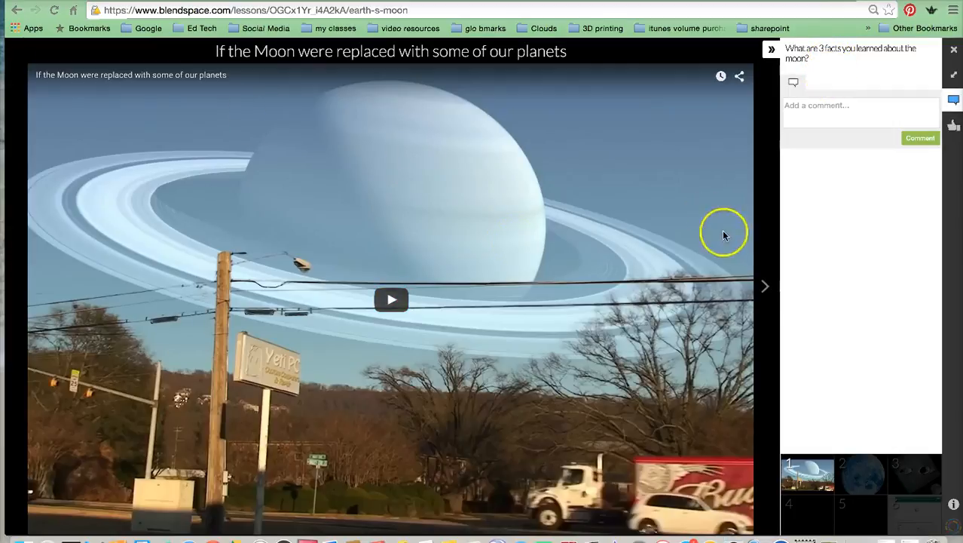
Go through the playing lesson's moon and crater images and on to the "Phases of the Moon" item
{"action": "left_click", "coordinate": [768, 290]}
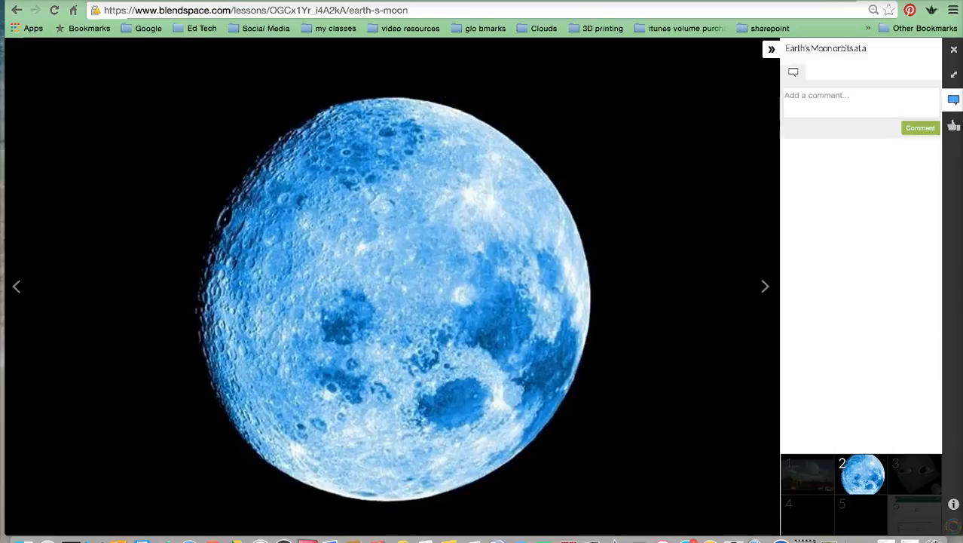
{"action": "left_click", "coordinate": [915, 480]}
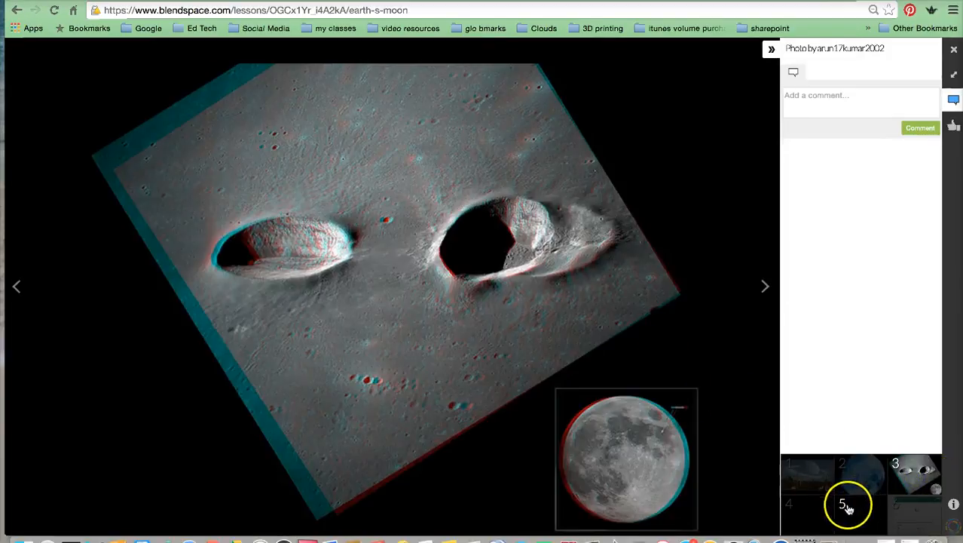
{"action": "left_click", "coordinate": [814, 518]}
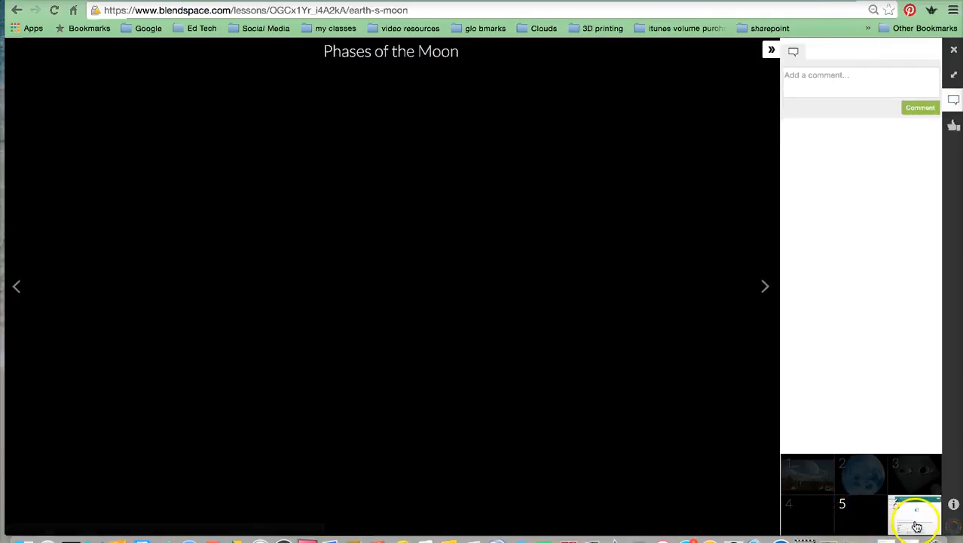
View the Khan Academy "ANIMATE: Phases of the moon" page linked in item 6, close it and return to the student's lessons page
{"action": "left_click", "coordinate": [916, 518]}
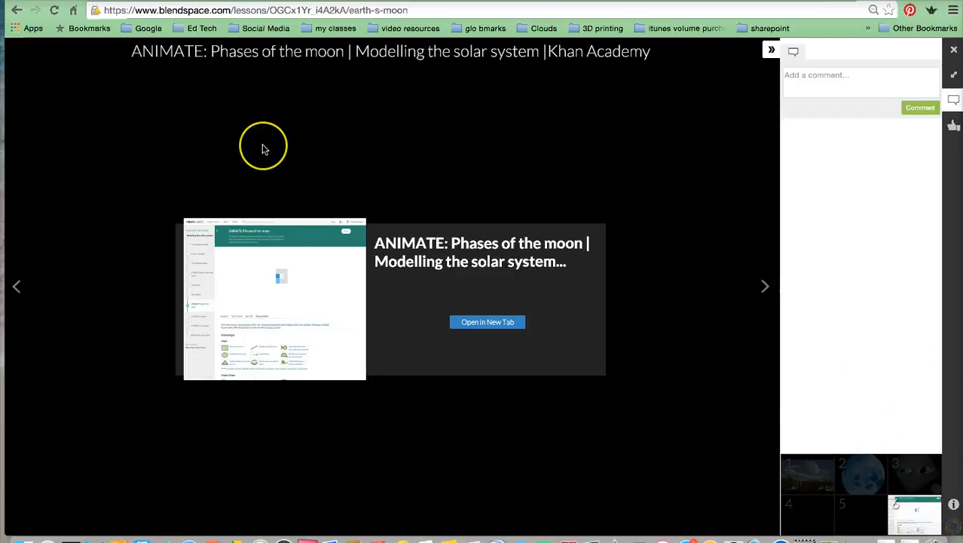
{"action": "left_click", "coordinate": [286, 271]}
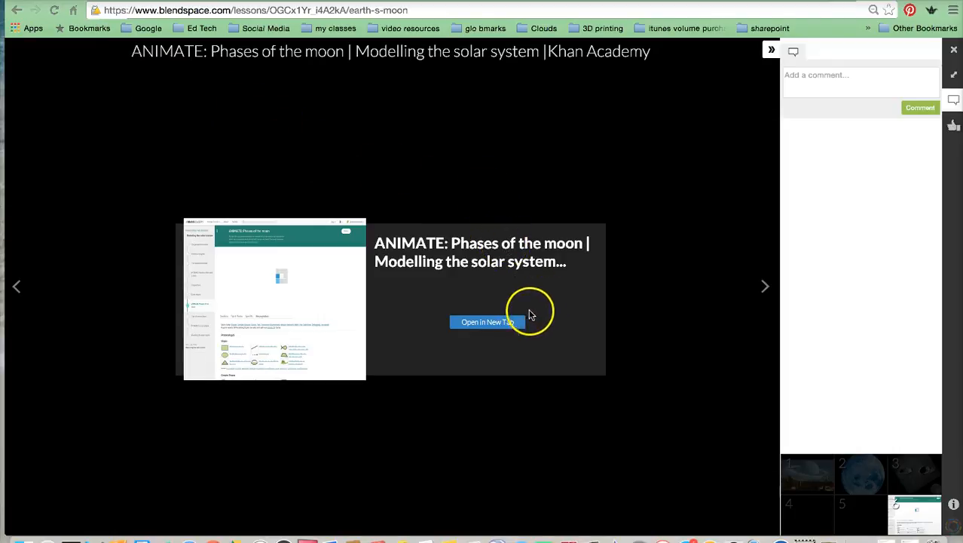
{"action": "left_click", "coordinate": [494, 323]}
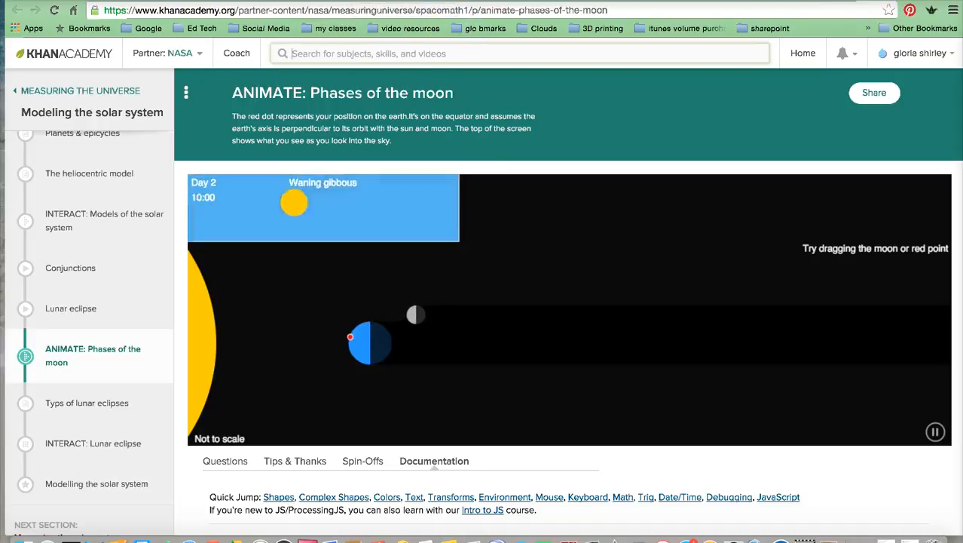
{"action": "key", "text": "super+w"}
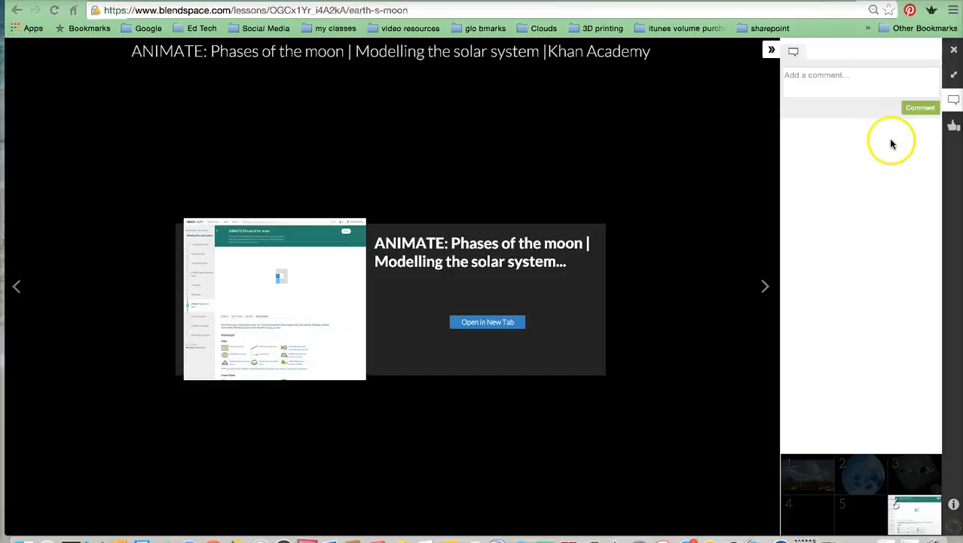
{"action": "left_click", "coordinate": [955, 51]}
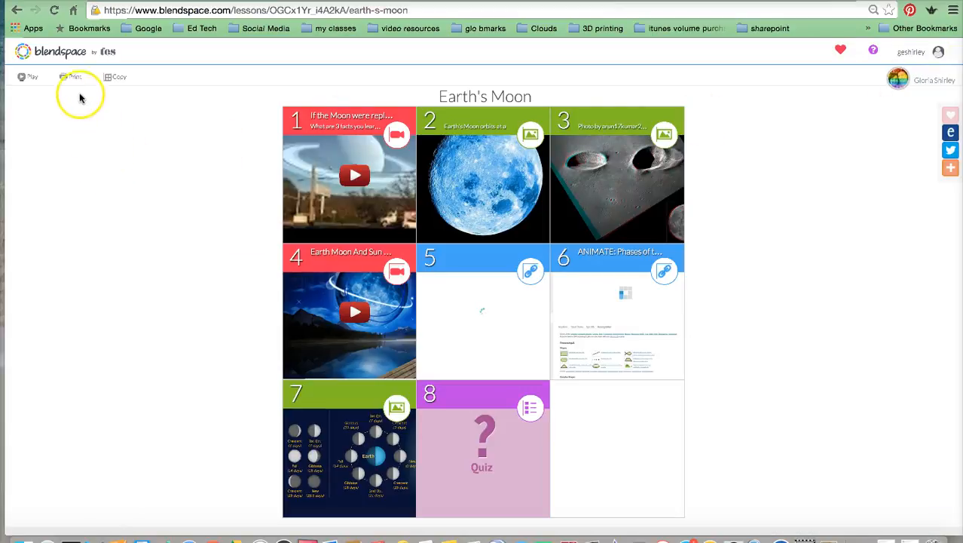
{"action": "left_click", "coordinate": [68, 53]}
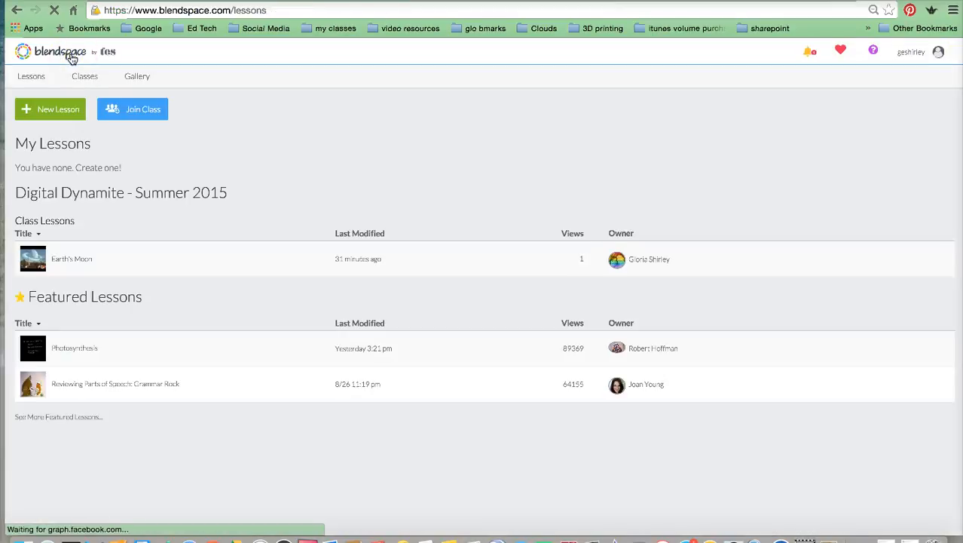